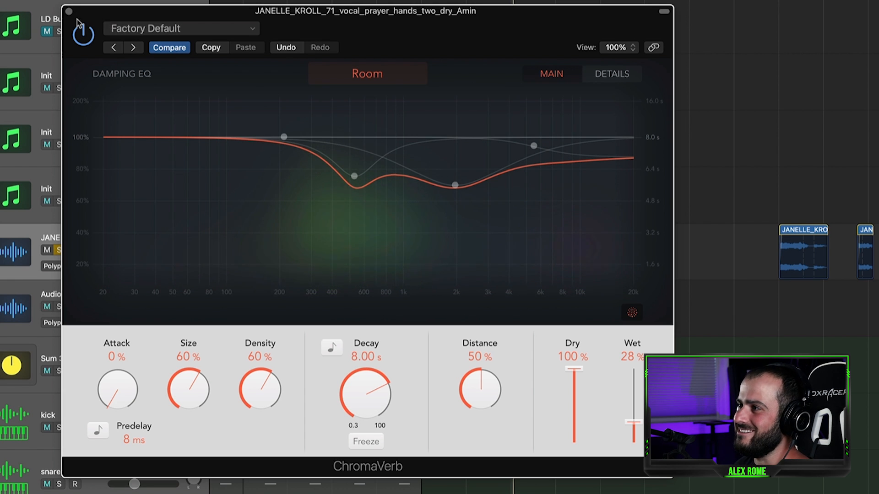
# Close the ChromaVerb reverb and check the EchoBoy Jr delay settings on the dry vocal track
pyautogui.click(68, 12)
pyautogui.click(124, 299)
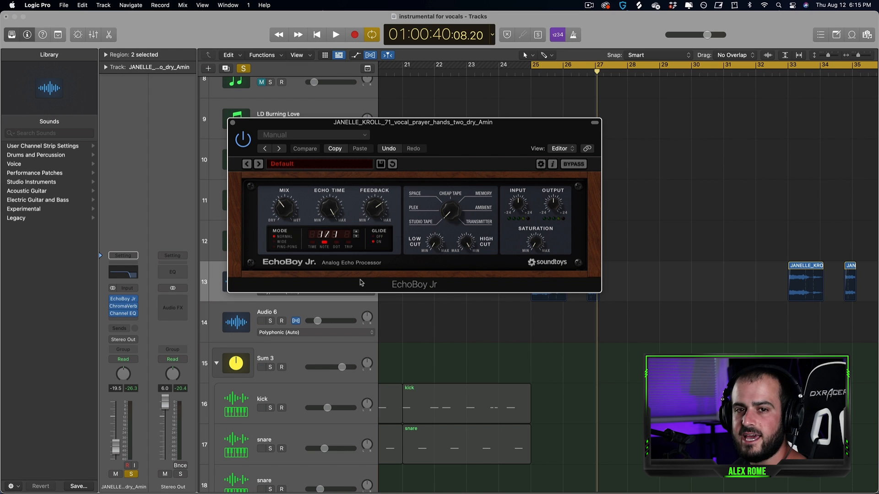
pyautogui.press('super+w')
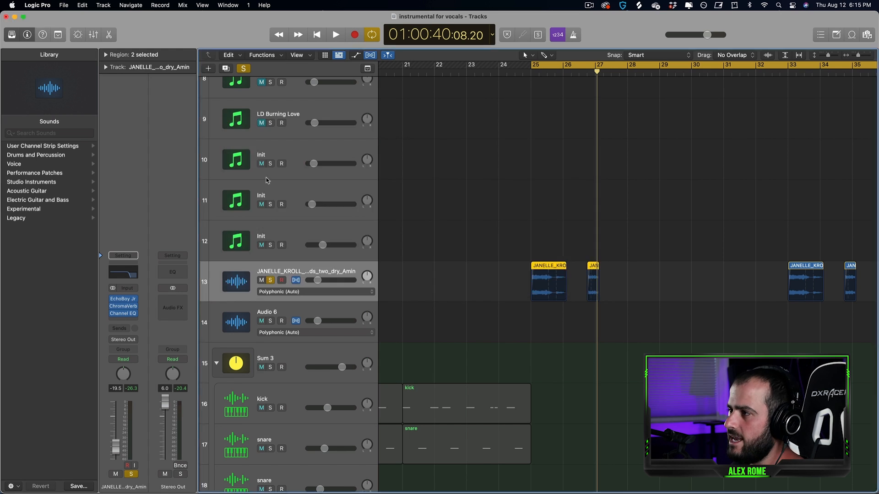
# Take the dry vocal track out of solo and follow its chopped regions in the full mix
pyautogui.click(274, 280)
pyautogui.hscroll(-2, 629, 302)
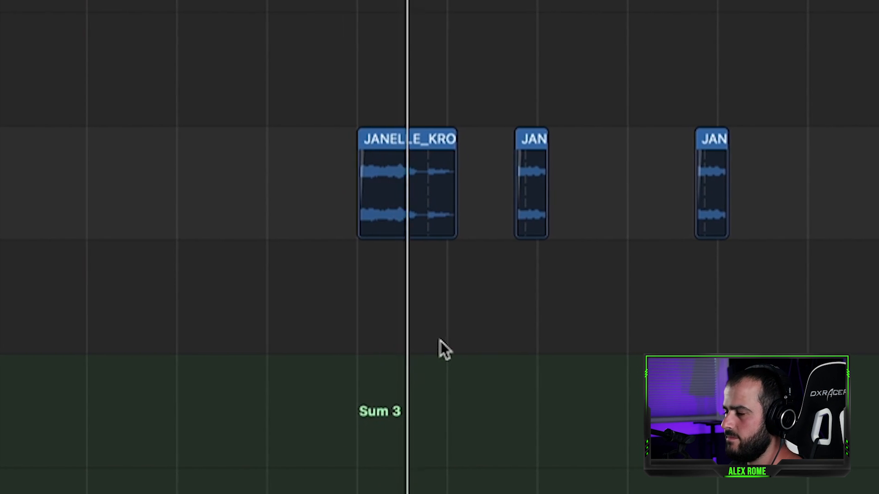
pyautogui.hscroll(3, 599, 337)
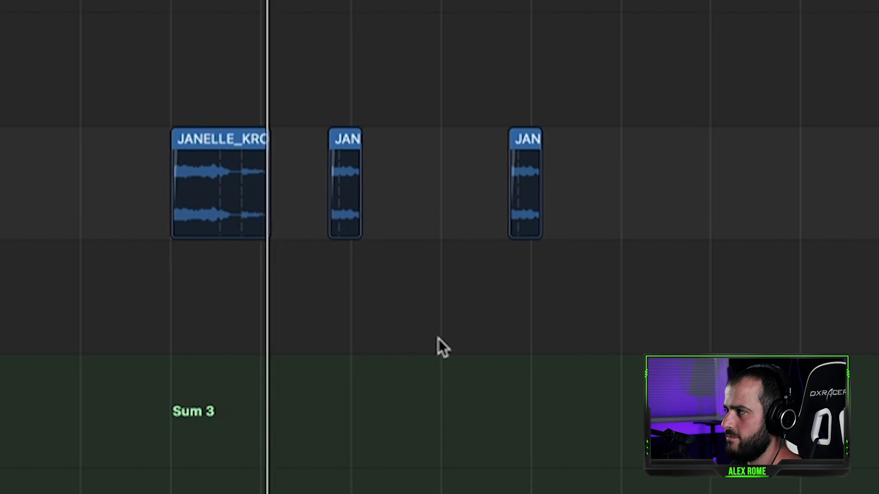
pyautogui.hscroll(3, 435, 339)
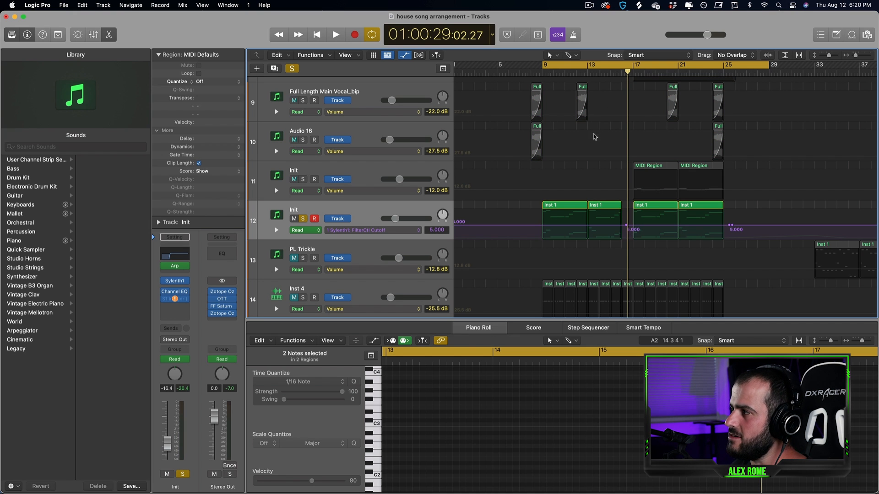
# Decline the Sylenth1 update and bring up Filter A Cutoff as the automation parameter of the soloed Init track
pyautogui.press('space')
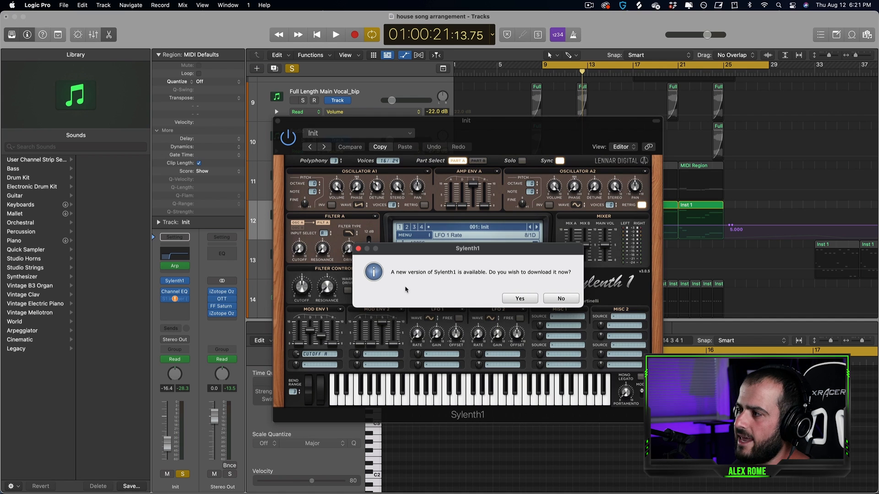
pyautogui.click(560, 298)
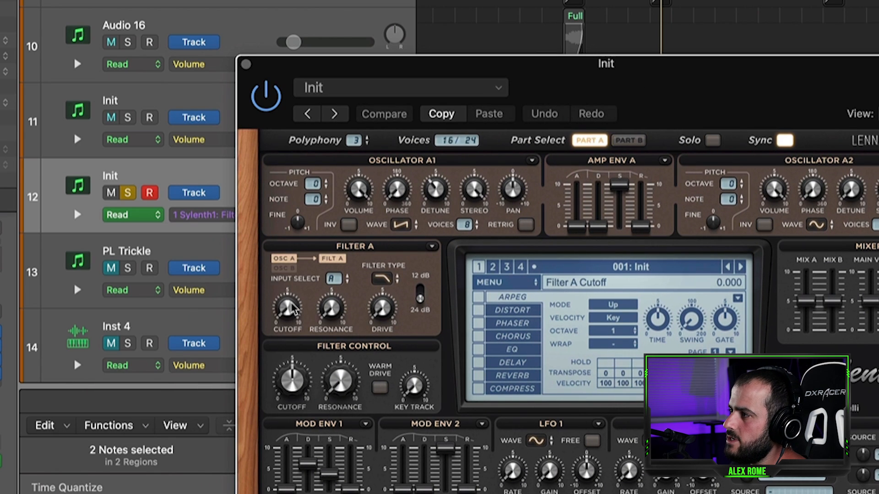
pyautogui.click(284, 304)
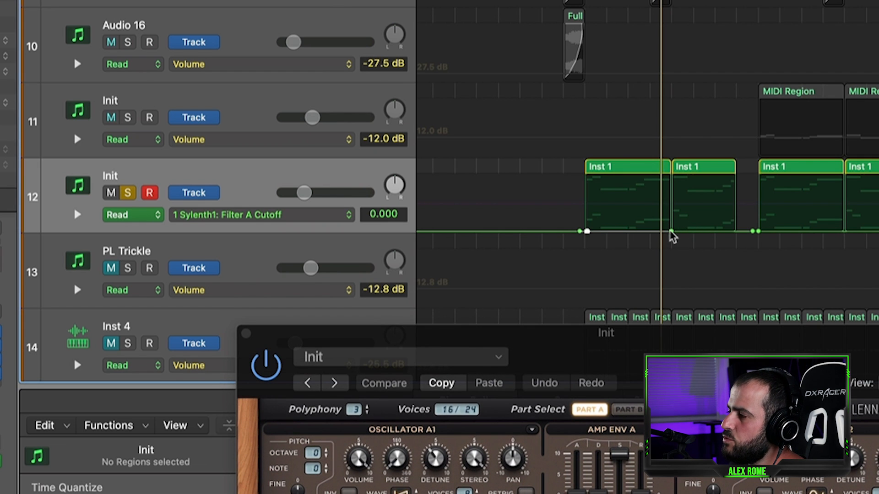
# Shape the Init track's Filter A Cutoff automation into a rise across the first two Inst 1 regions, ending at 2.739
pyautogui.moveTo(670, 231); pyautogui.dragTo(739, 232)
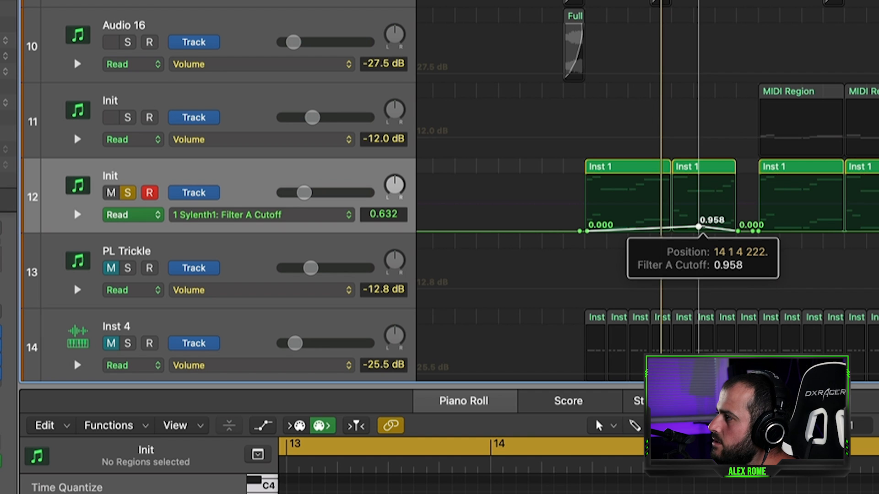
pyautogui.moveTo(738, 232); pyautogui.dragTo(738, 225)
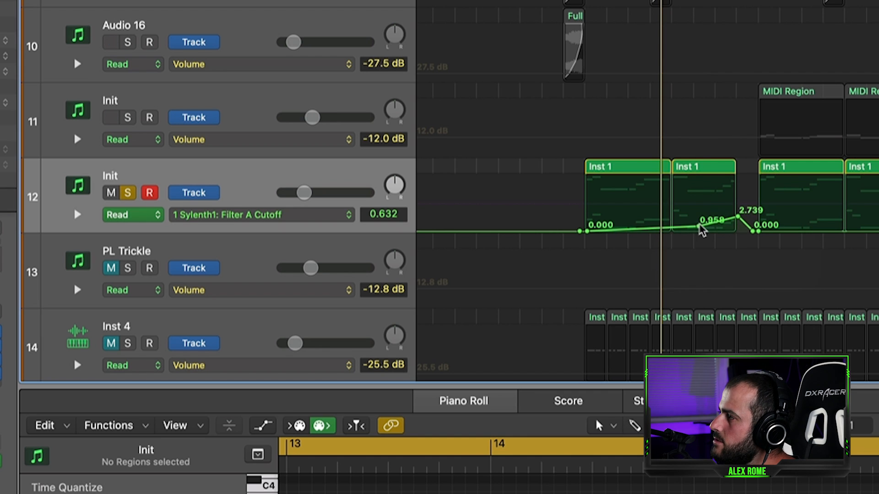
pyautogui.moveTo(701, 227); pyautogui.dragTo(708, 227)
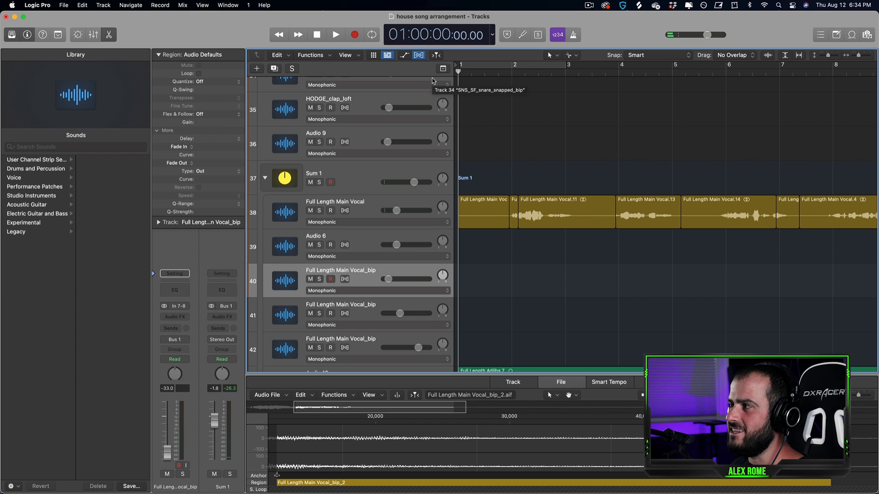
# Play back the main vocal and extend the start of the Full Length Main Vocal.11 region to just before bar 2
pyautogui.press('space')
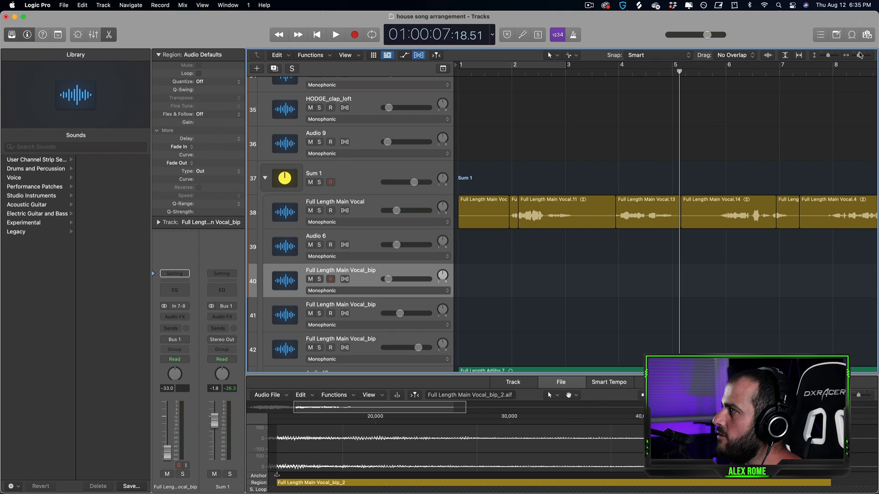
pyautogui.moveTo(860, 55); pyautogui.dragTo(861, 55)
pyautogui.hscroll(-10, 765, 222)
pyautogui.moveTo(607, 221); pyautogui.dragTo(567, 220)
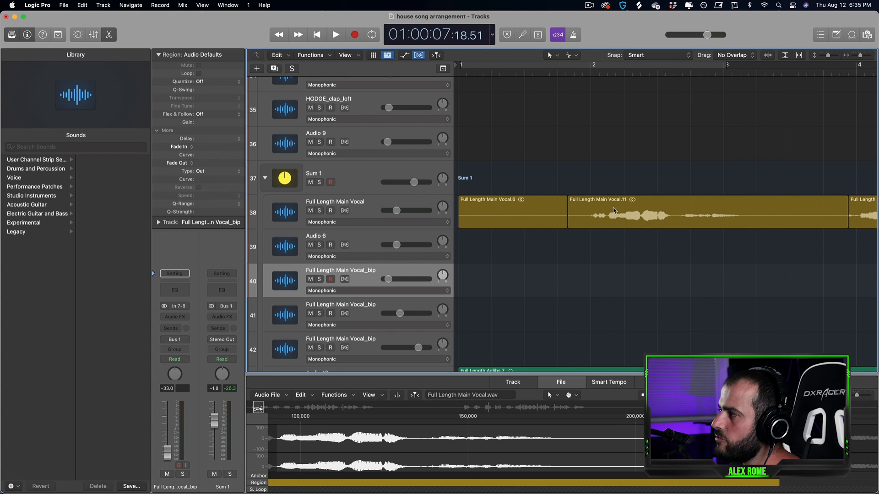
# Set a cycle range starting at bar 2 and cut out the short vocal syllable at position 2 1 3 1 as its own region
pyautogui.moveTo(590, 63); pyautogui.dragTo(663, 68)
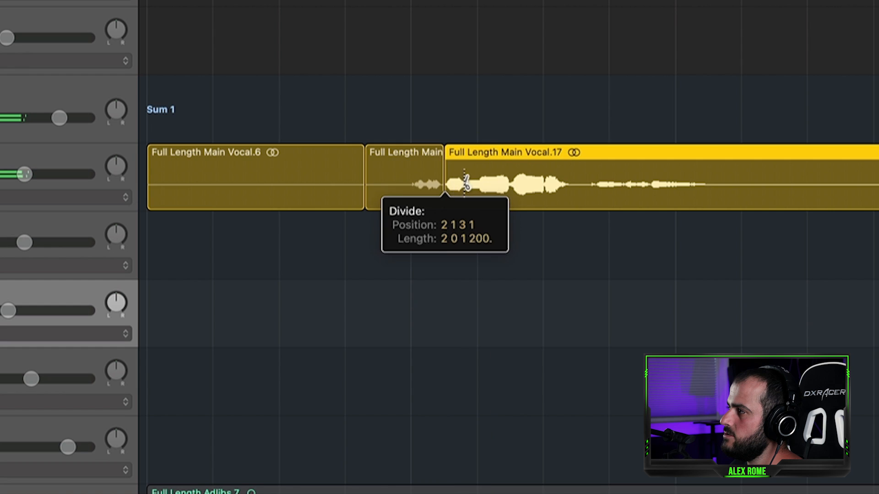
pyautogui.keyDown('super'); pyautogui.click(463, 189); pyautogui.keyUp('super')
pyautogui.click(457, 192)
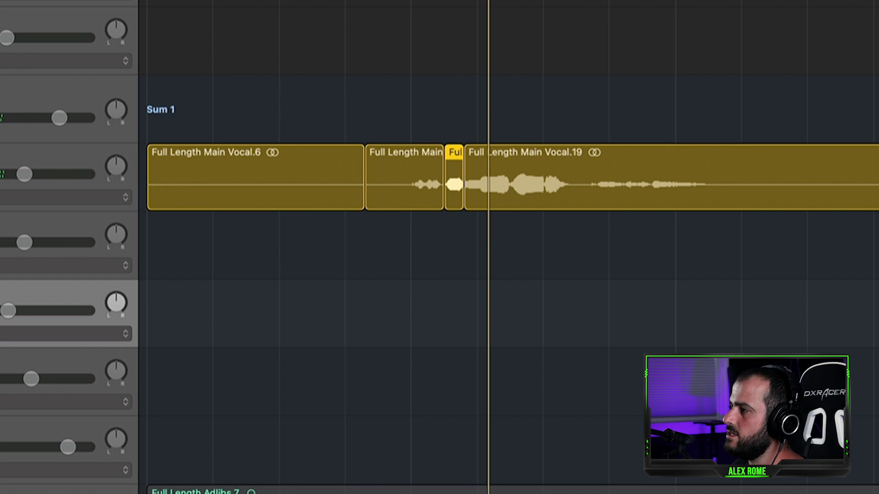
# Copy the short vocal slice down to the Audio 6 track at the same position, without its automation data
pyautogui.click(463, 242)
pyautogui.press('s')
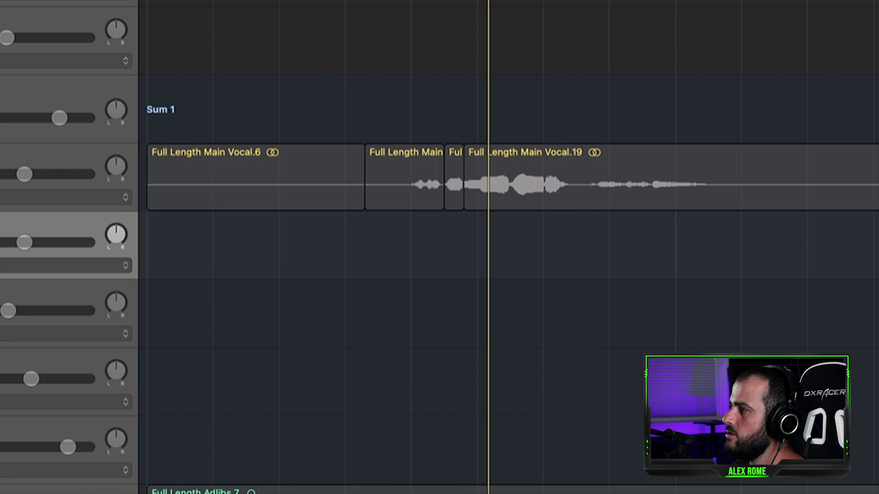
pyautogui.press('s')
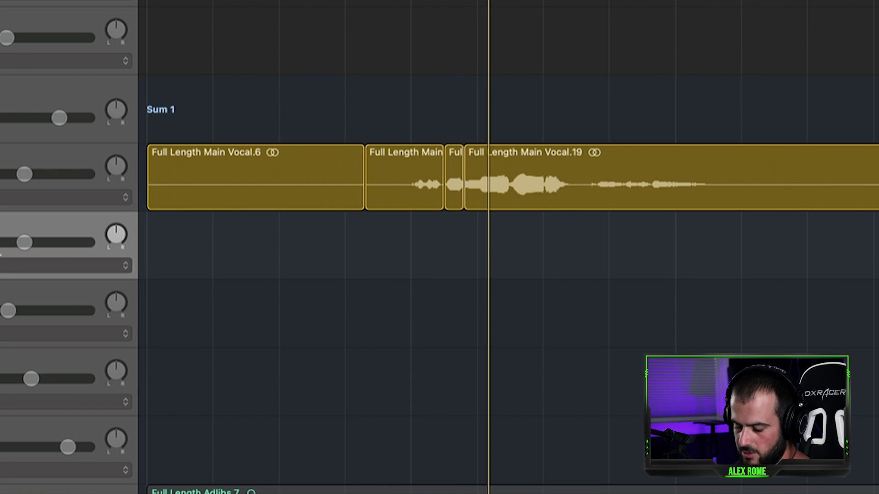
pyautogui.moveTo(454, 195); pyautogui.dragTo(455, 232)
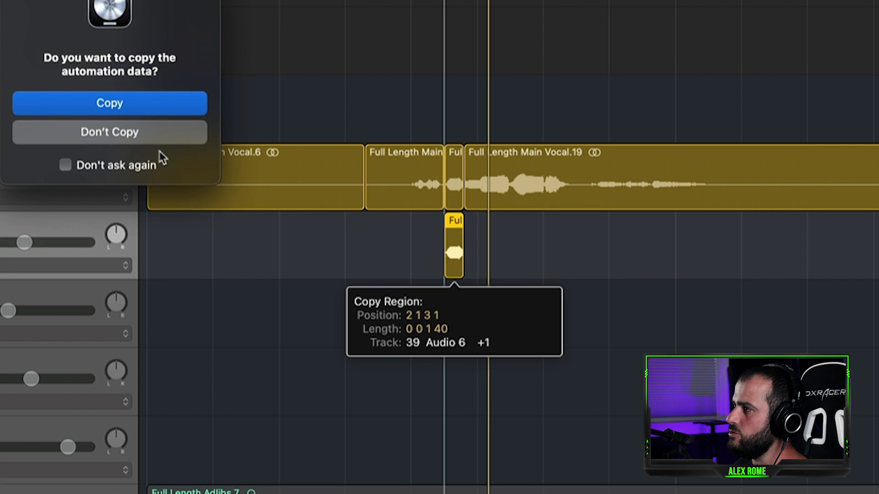
pyautogui.click(160, 137)
# Solo Audio 6 to hear the copied slice and enable its ChromaVerb reverb
pyautogui.press('s')
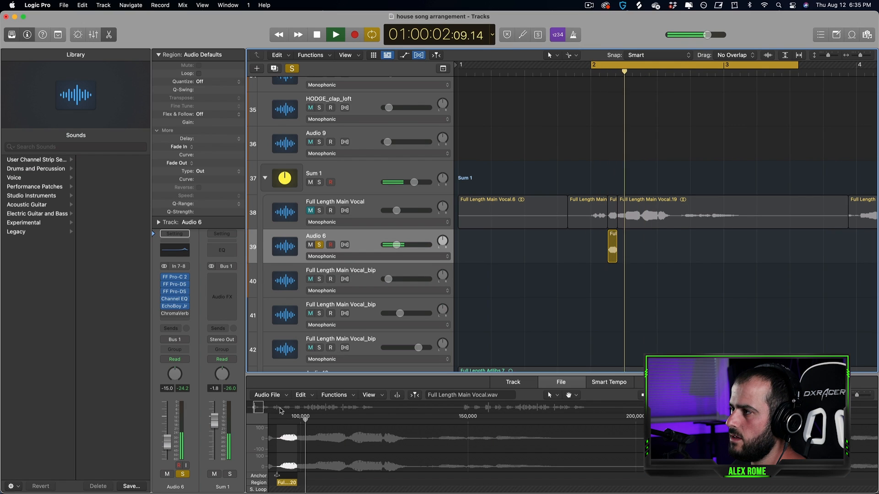
pyautogui.press('space')
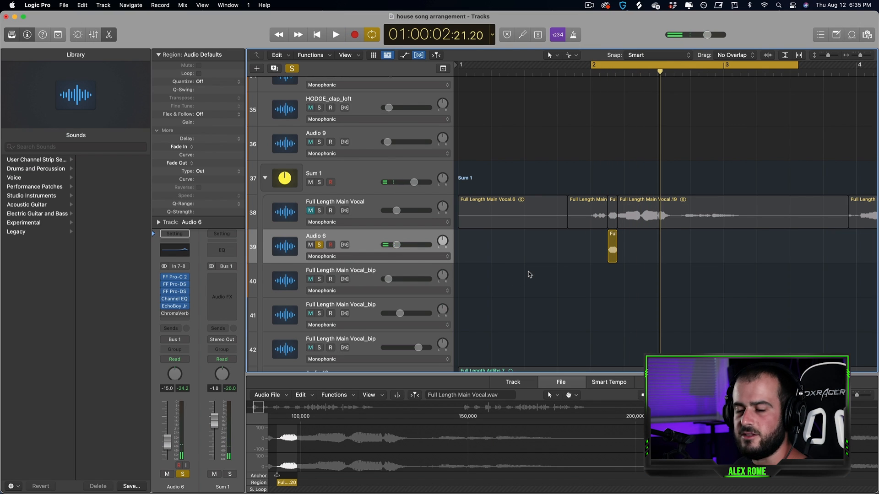
pyautogui.click(173, 315)
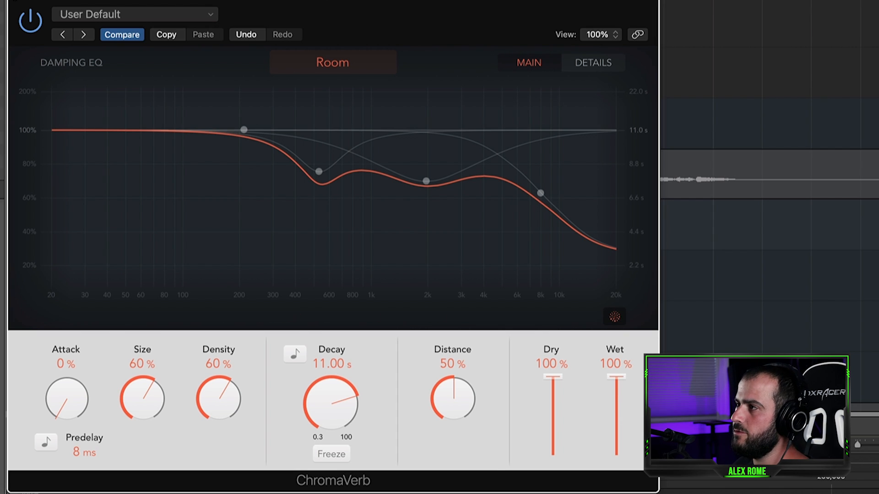
pyautogui.click(13, 4)
# Set Audio 6's volume to -16.0 dB and bounce the vocal slice in place to a new track, muting the source
pyautogui.moveTo(240, 222)
pyautogui.mouseDown()
pyautogui.moveTo(274, 223)
pyautogui.moveTo(239, 223)
pyautogui.mouseUp()
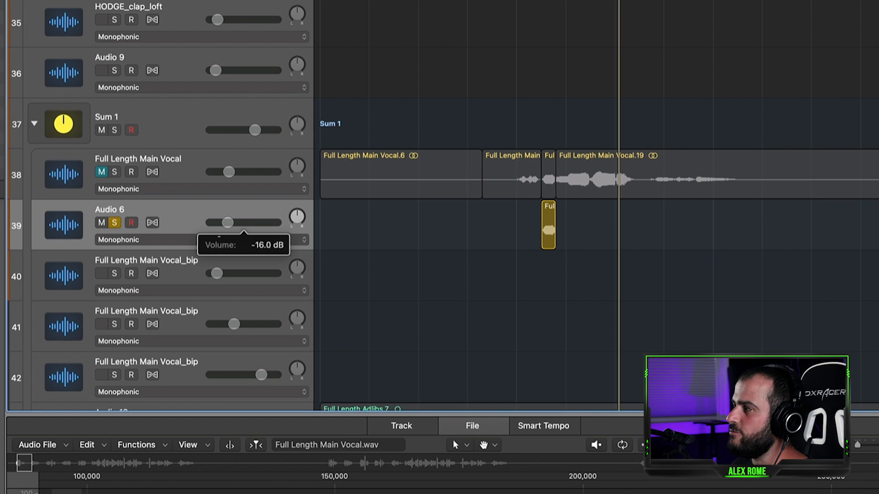
pyautogui.rightClick(550, 220)
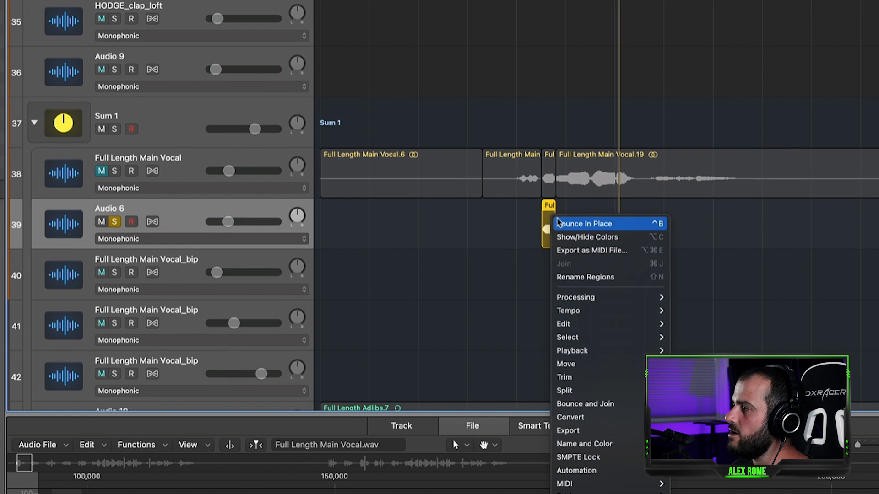
pyautogui.click(561, 223)
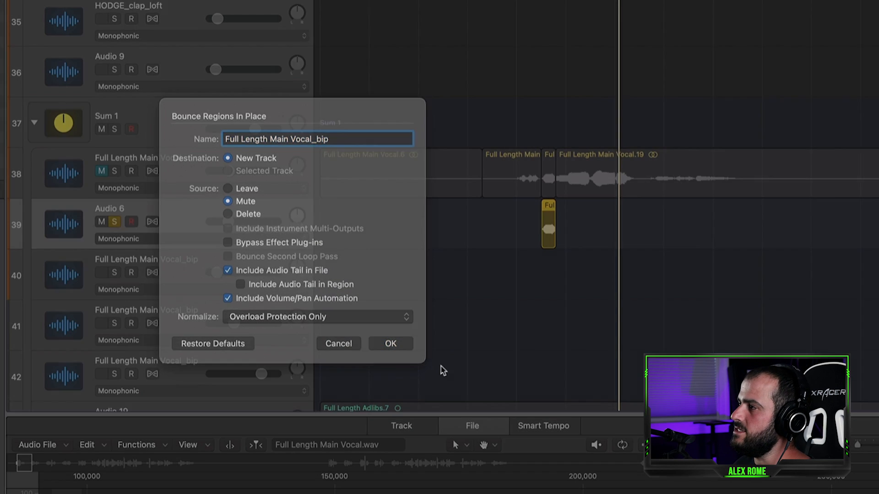
pyautogui.press('Return')
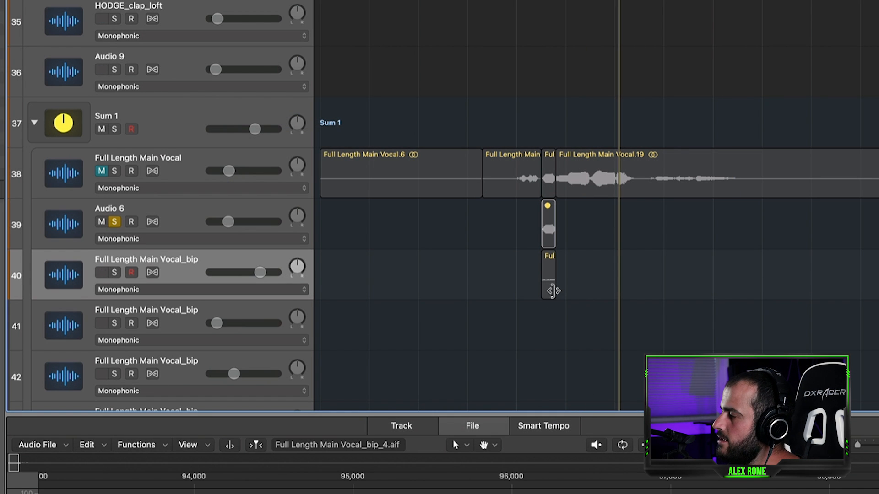
# Extend the end of the bounced region over its reverb tail and solo its track instead of Audio 6
pyautogui.moveTo(552, 290); pyautogui.dragTo(713, 288)
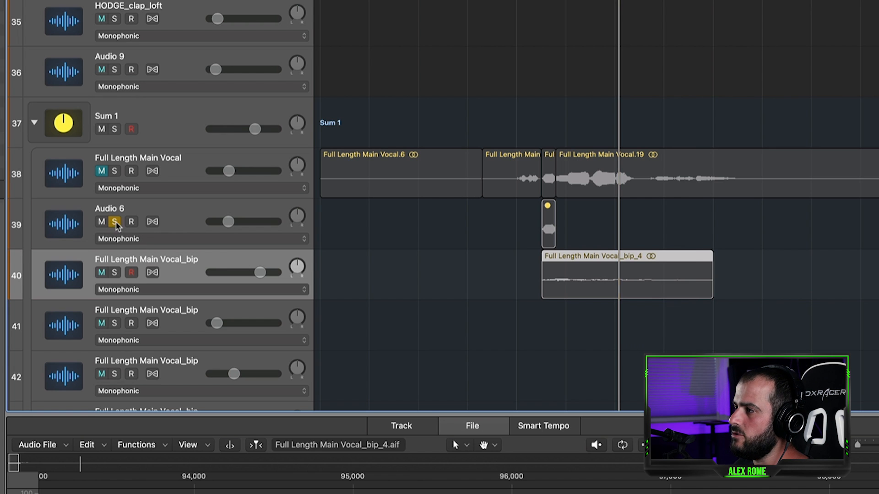
pyautogui.click(115, 222)
pyautogui.click(115, 273)
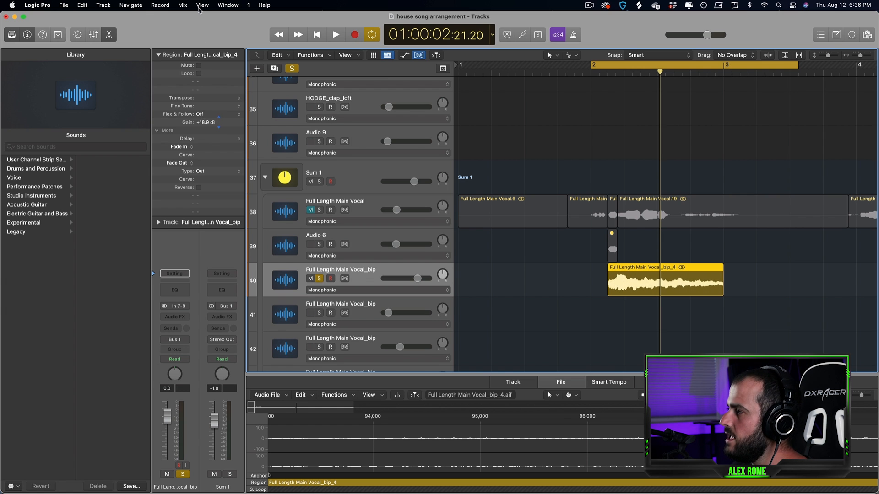
# Lengthen the bounced region's tail further and trim its start to position 2 2 3 1
pyautogui.moveTo(721, 289); pyautogui.dragTo(822, 290)
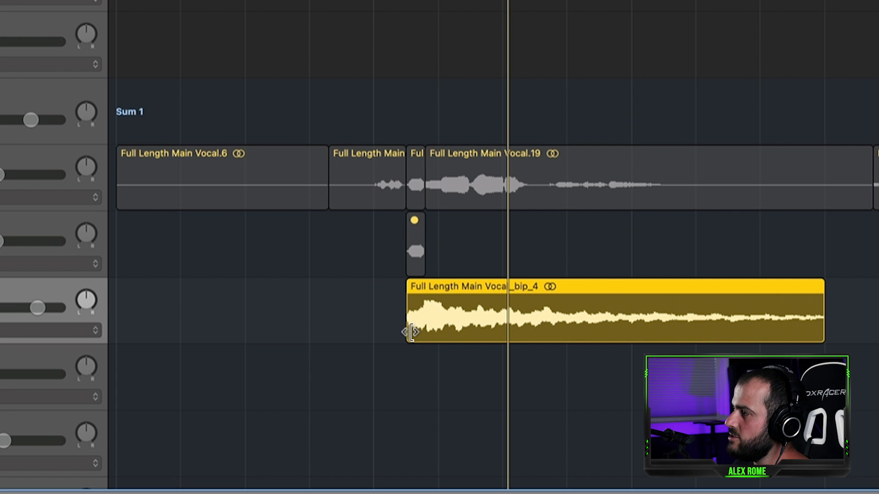
pyautogui.moveTo(610, 290); pyautogui.dragTo(641, 291)
pyautogui.moveTo(472, 331); pyautogui.dragTo(474, 331)
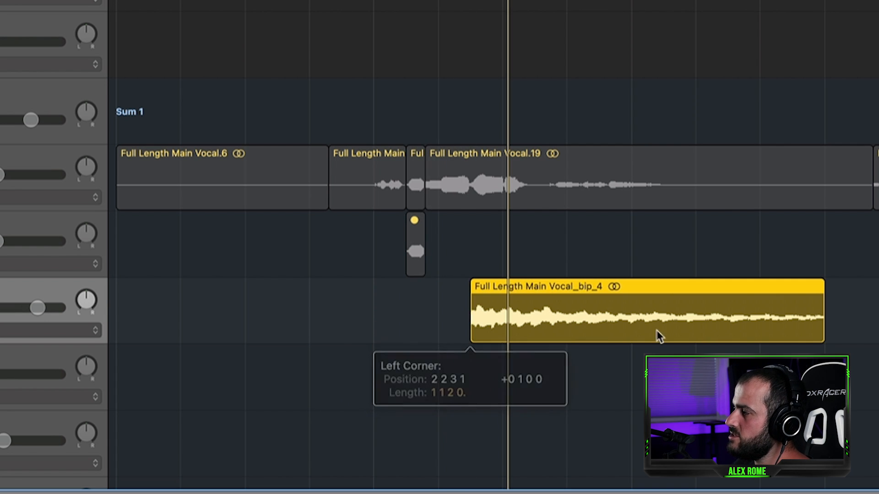
# Reverse the bounced reverb region and move it to start at bar 1, leading into the main vocal
pyautogui.moveTo(644, 326); pyautogui.dragTo(571, 325)
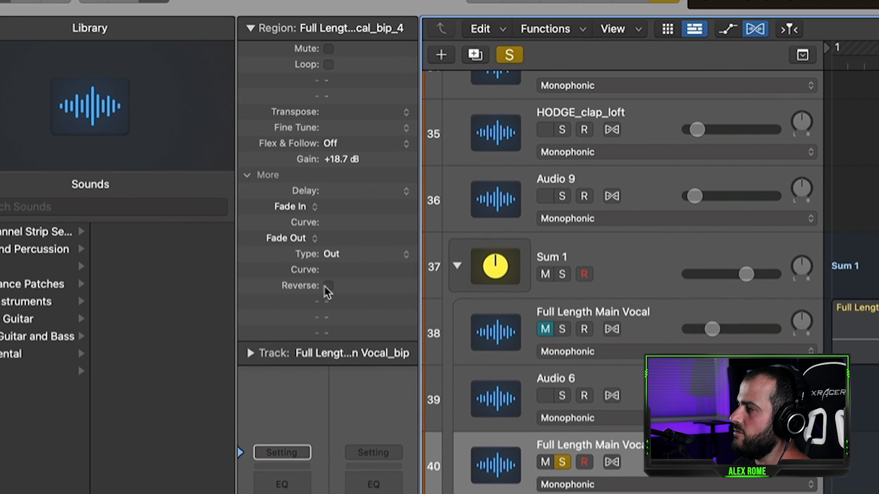
pyautogui.click(328, 286)
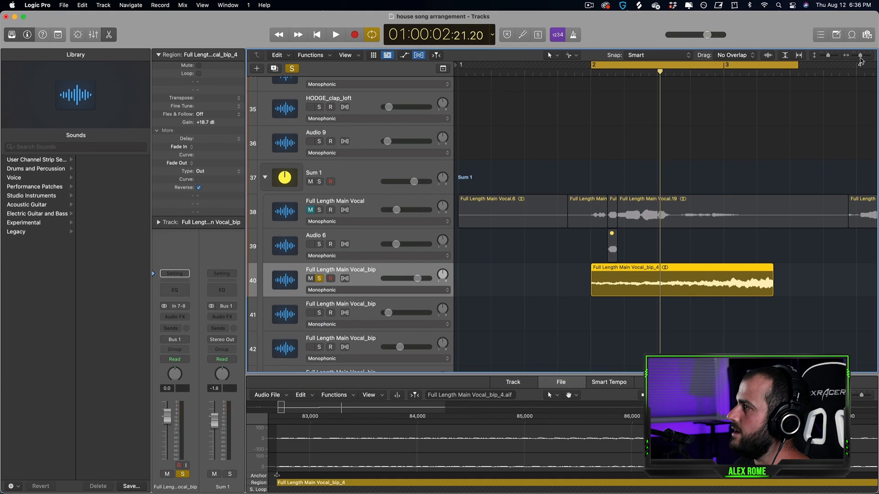
pyautogui.moveTo(861, 55); pyautogui.dragTo(859, 56)
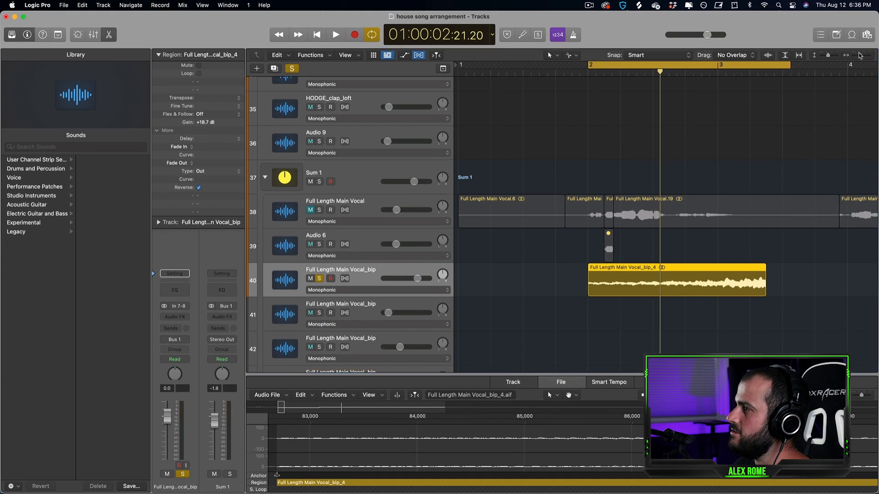
pyautogui.moveTo(614, 291); pyautogui.dragTo(525, 290)
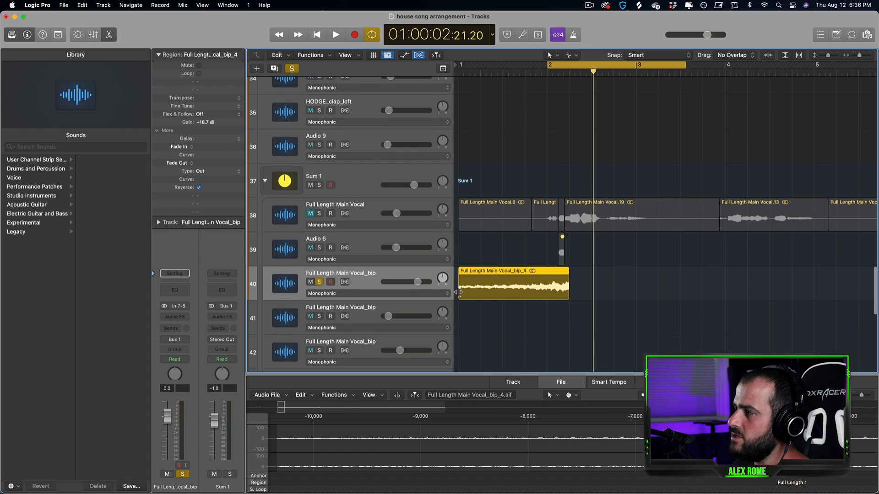
# Shorten the reversed reverb region from its start and give it a fade-in of 1320
pyautogui.moveTo(459, 292); pyautogui.dragTo(496, 293)
pyautogui.hscroll(1, 496, 293)
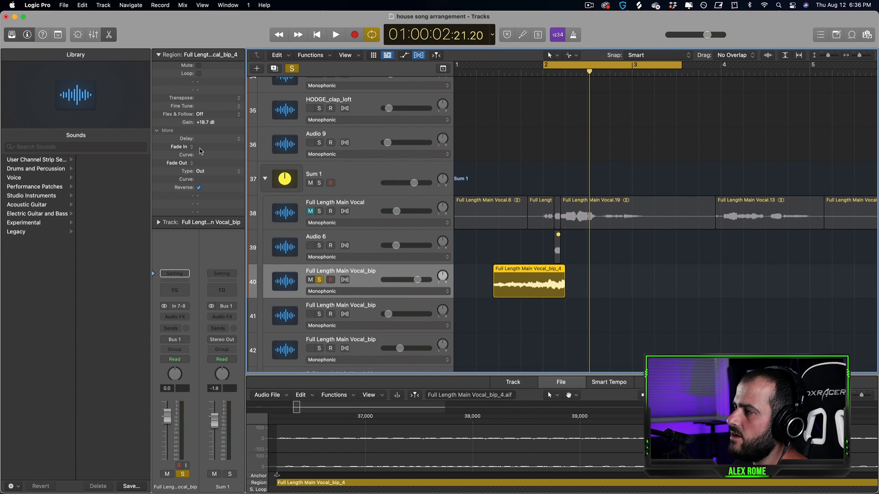
pyautogui.moveTo(203, 4); pyautogui.dragTo(319, 3)
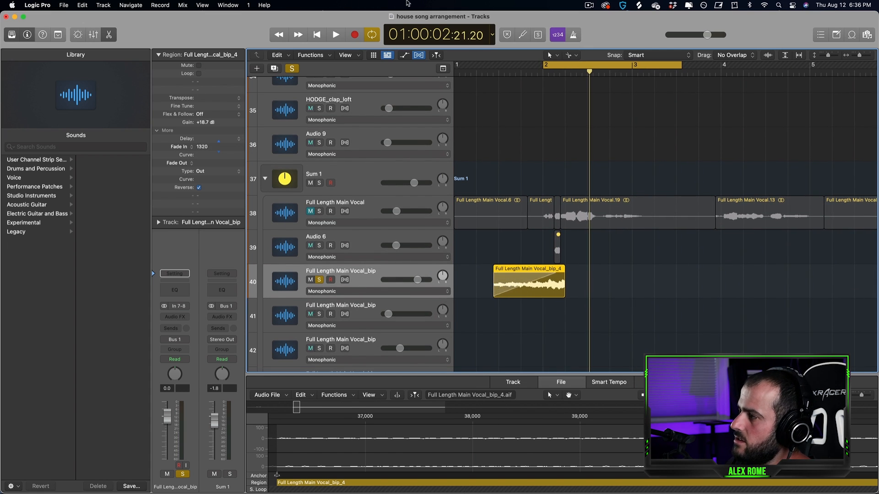
# Set the reversed reverb region's fade-in to 1589 and cycle from midway through bar 1 to bar 4
pyautogui.moveTo(434, 3); pyautogui.dragTo(462, 4)
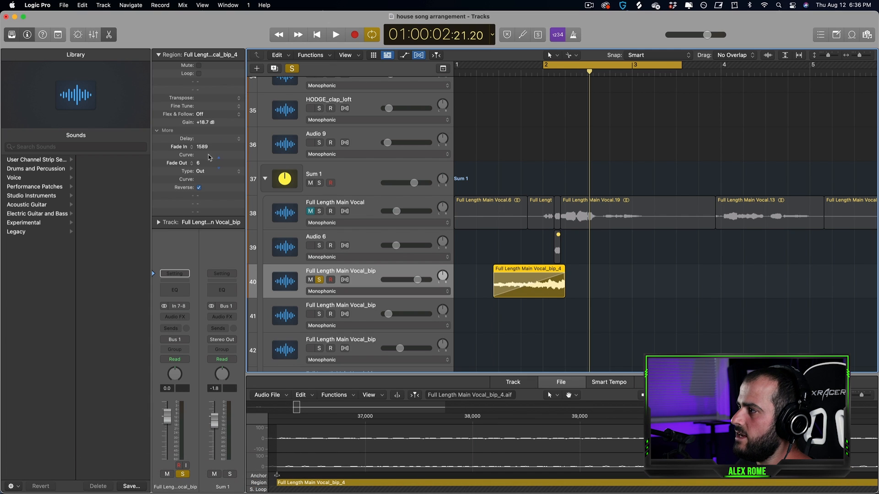
pyautogui.moveTo(503, 67); pyautogui.dragTo(720, 67)
# Play the reversed swell into the main vocal and lower the swell track's volume to -26.5 dB
pyautogui.moveTo(418, 280); pyautogui.dragTo(400, 280)
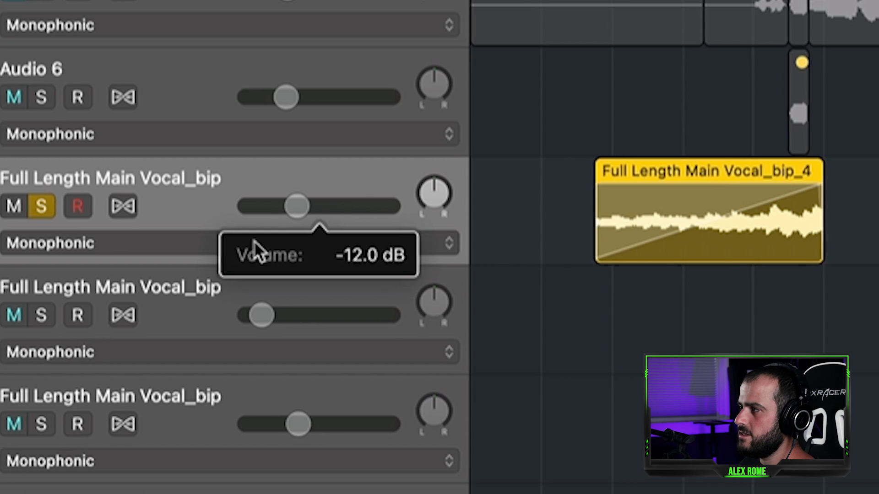
pyautogui.press('space')
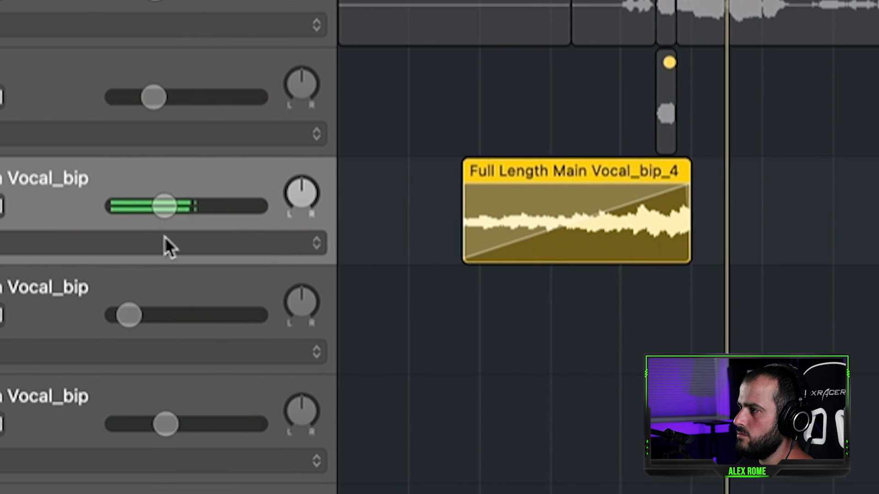
pyautogui.moveTo(192, 206); pyautogui.dragTo(168, 206)
pyautogui.moveTo(37, 206); pyautogui.dragTo(35, 206)
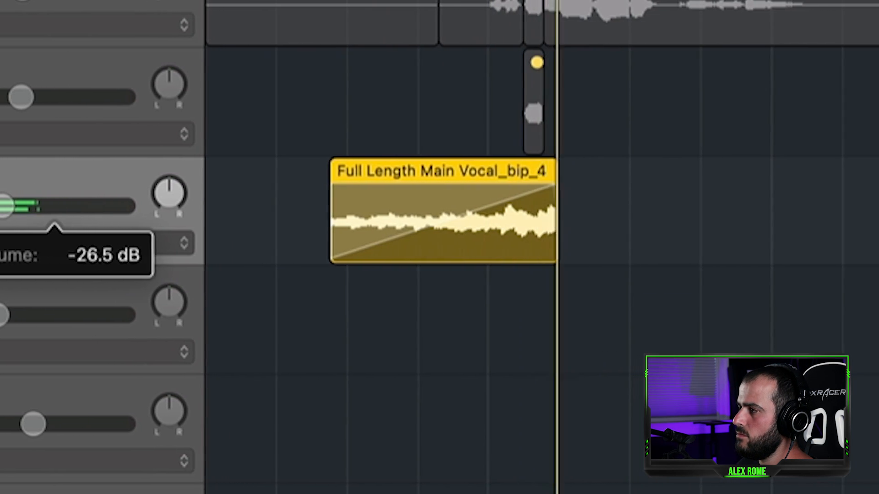
pyautogui.press('space')
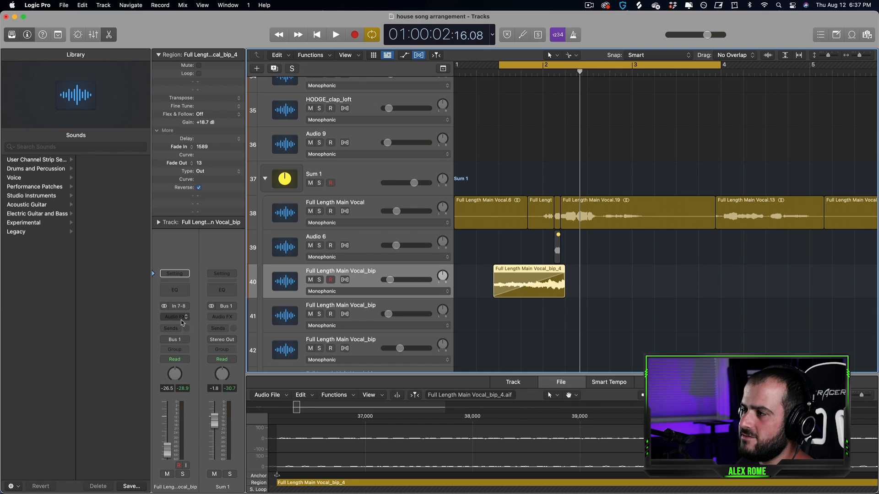
# Insert a ChromaVerb reverb on the reversed swell's track and adjust its wet level
pyautogui.click(181, 319)
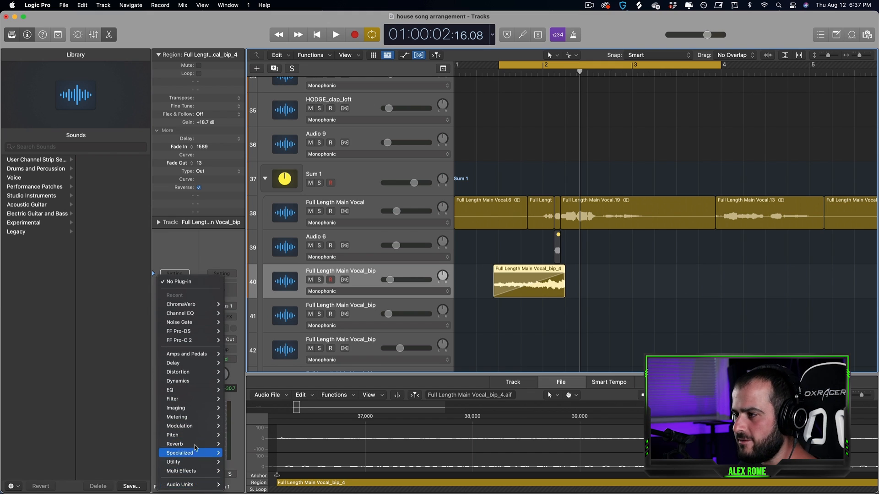
pyautogui.moveTo(174, 444)
pyautogui.moveTo(240, 444)
pyautogui.click(285, 444)
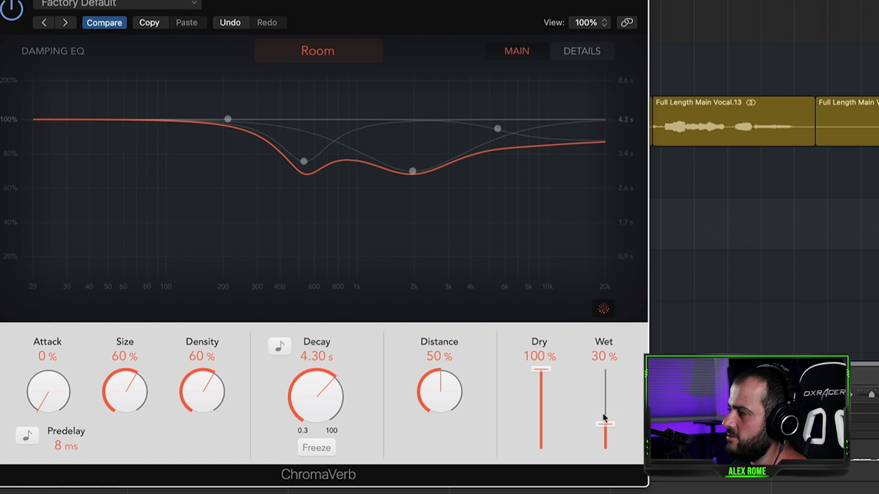
pyautogui.moveTo(603, 414); pyautogui.dragTo(603, 418)
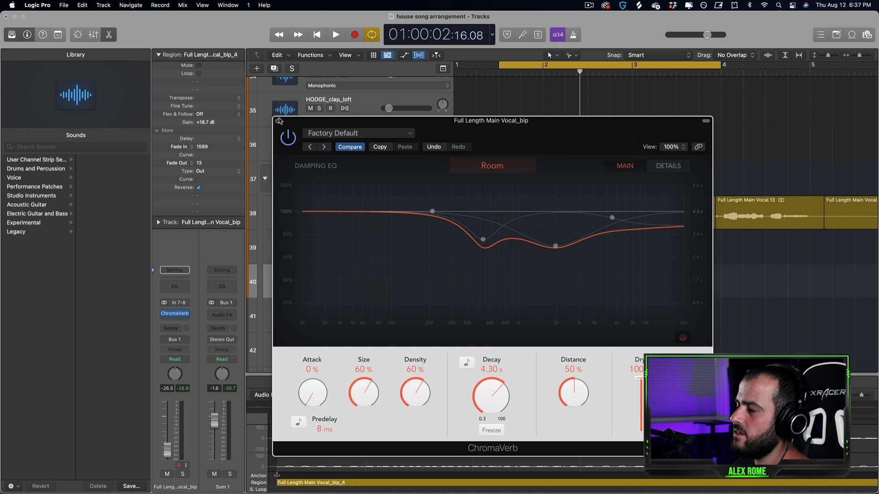
pyautogui.click(278, 121)
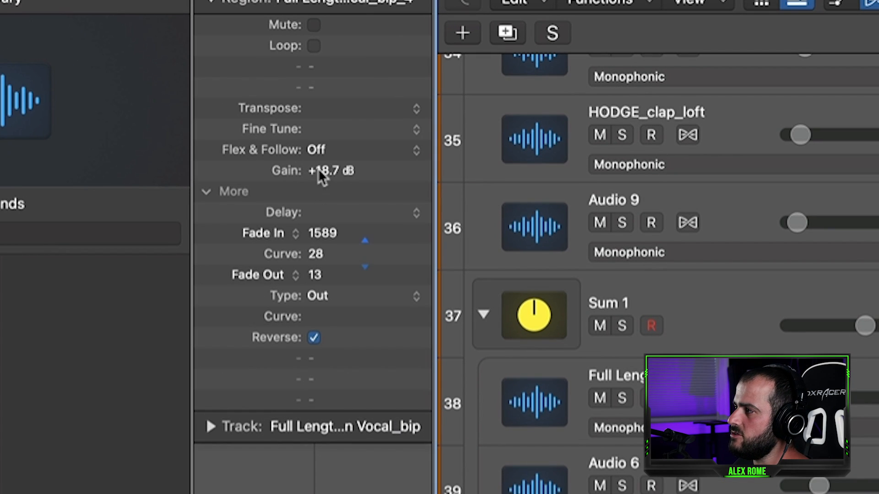
# Set the reversed region's fade-in curve to 28 and play the swell into the main vocal
pyautogui.moveTo(314, 200); pyautogui.dragTo(315, 236)
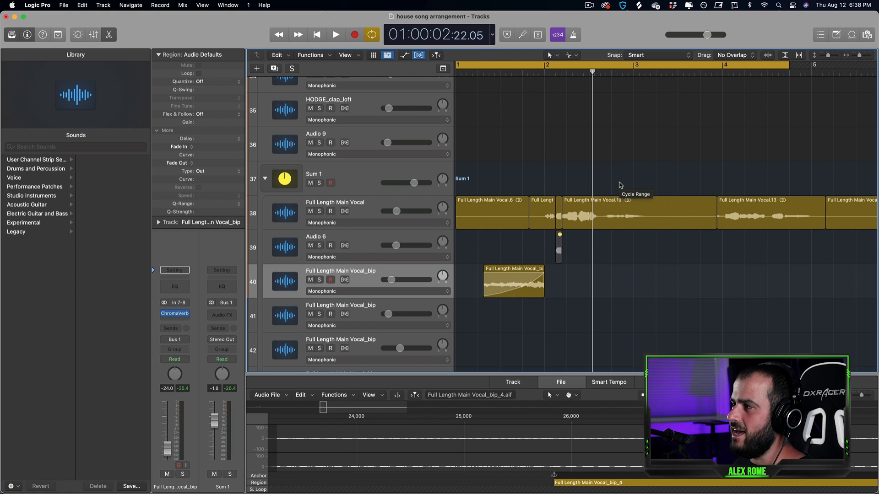
pyautogui.press('space')
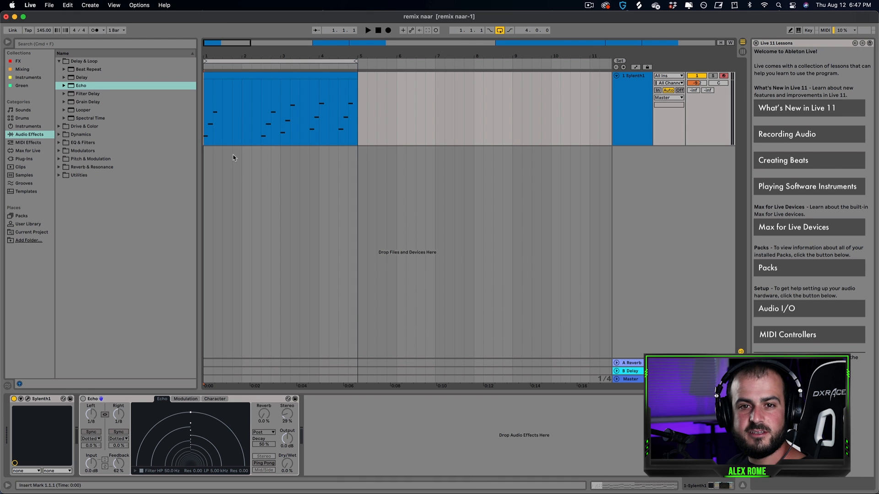
# In Ableton Live, play the dry Sylenth1 melody, turn on its Echo effect and set the Dry/Wet to 33%
pyautogui.press('space')
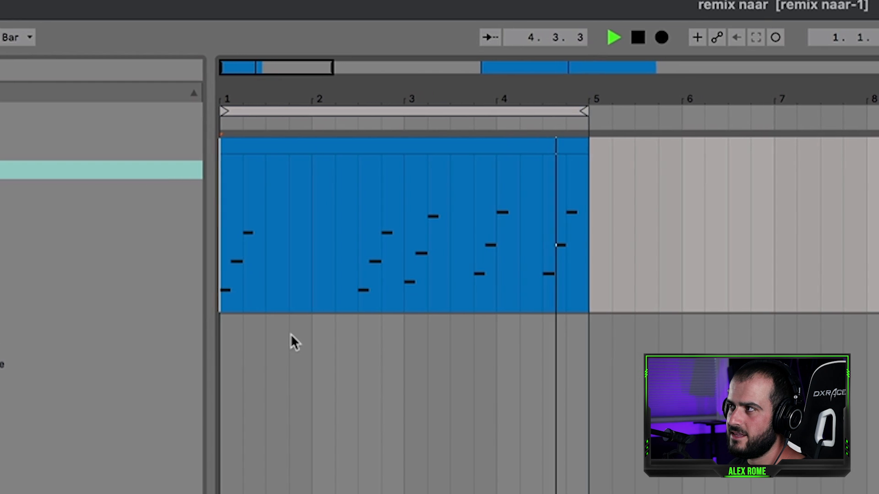
pyautogui.press('space')
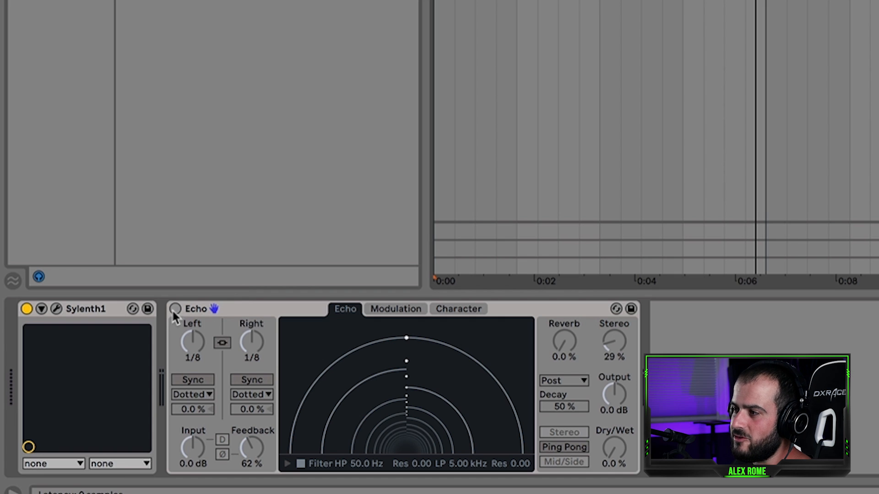
pyautogui.click(175, 309)
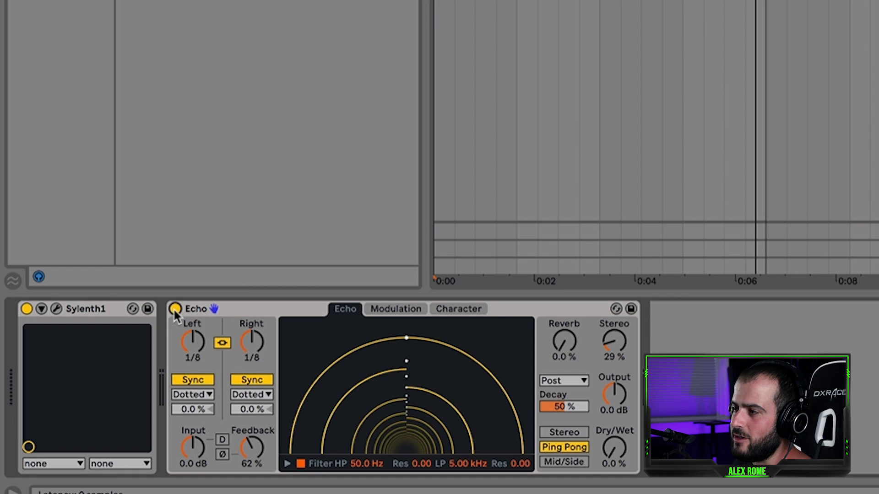
pyautogui.moveTo(614, 448); pyautogui.dragTo(614, 441)
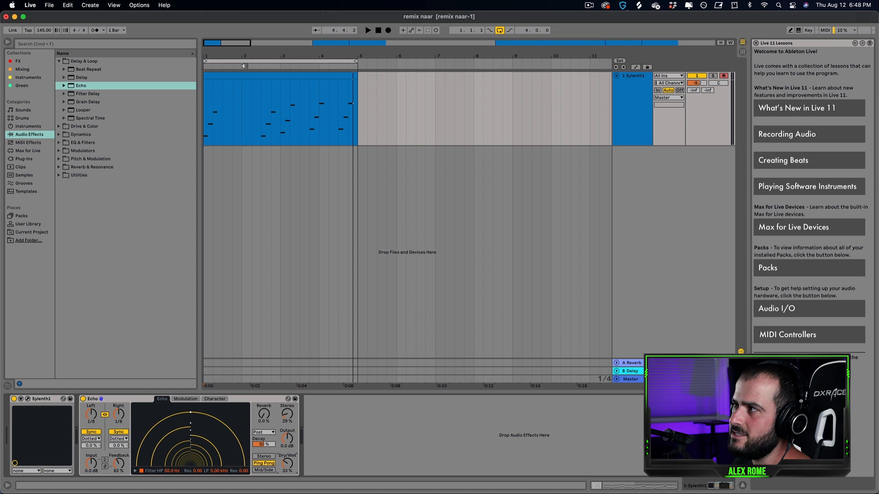
# Shorten the loop to the first bar, return it to four bars and play the melody with the echo
pyautogui.moveTo(356, 62); pyautogui.dragTo(241, 61)
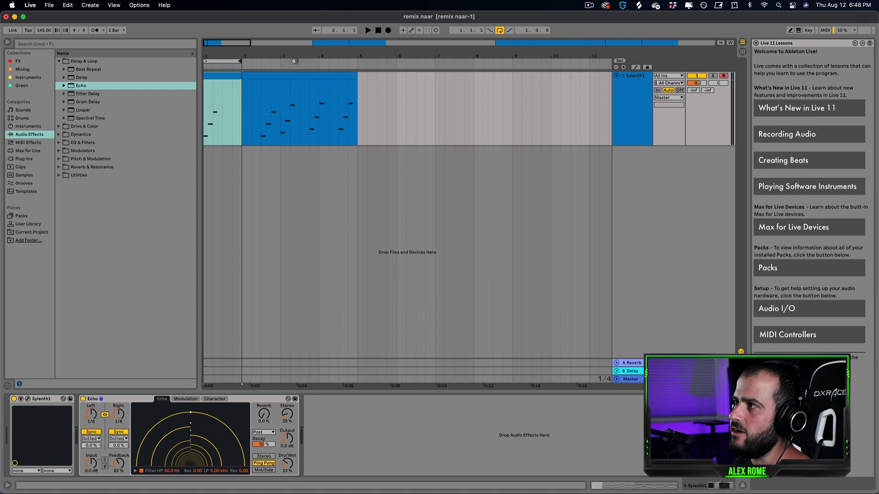
pyautogui.moveTo(242, 62); pyautogui.dragTo(356, 61)
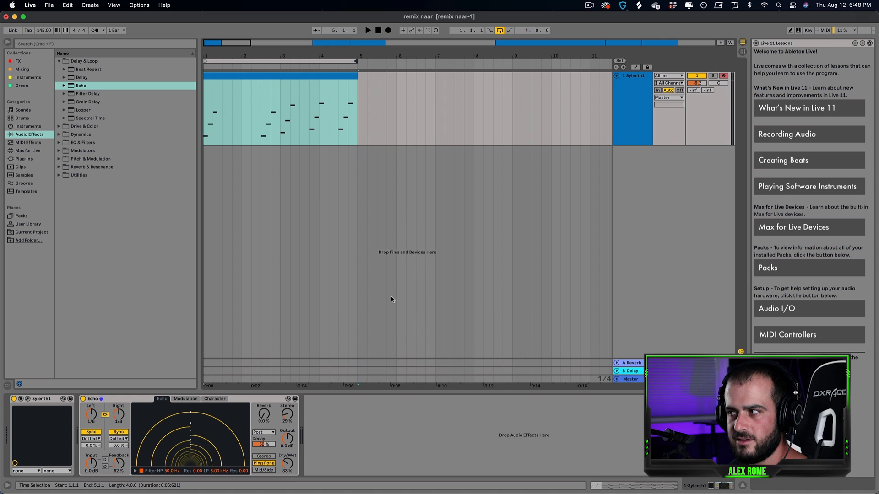
pyautogui.press('space')
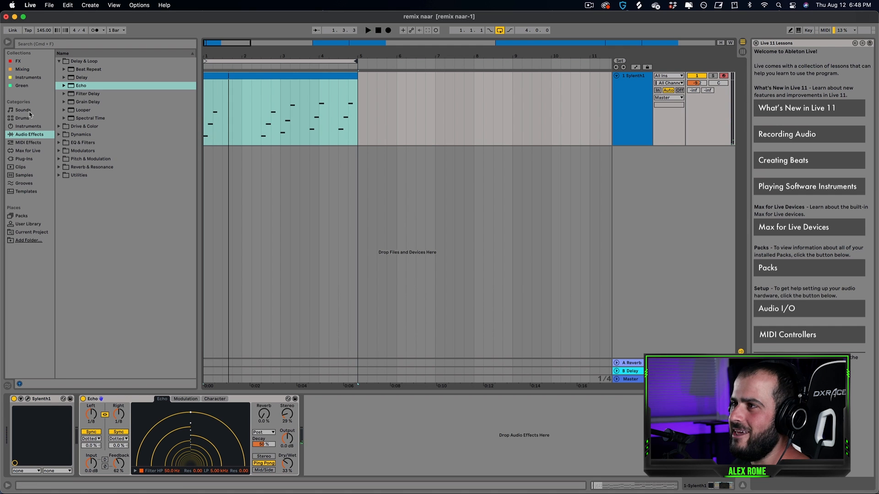
# Add a Reverb after Echo, with its diffusion high filter at 2.91 kHz and decay time 3.31 s, and adjust its Dry/Wet
pyautogui.click(68, 167)
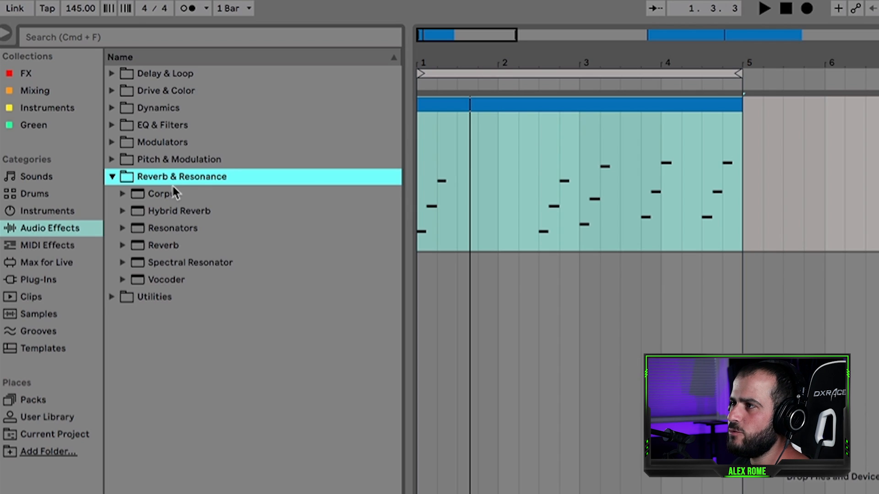
pyautogui.doubleClick(161, 246)
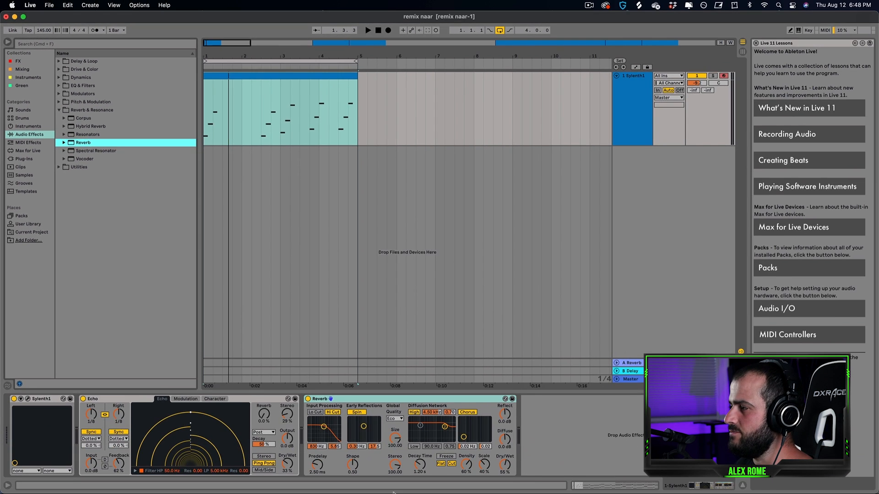
pyautogui.moveTo(465, 445); pyautogui.dragTo(463, 454)
pyautogui.moveTo(443, 422); pyautogui.dragTo(443, 427)
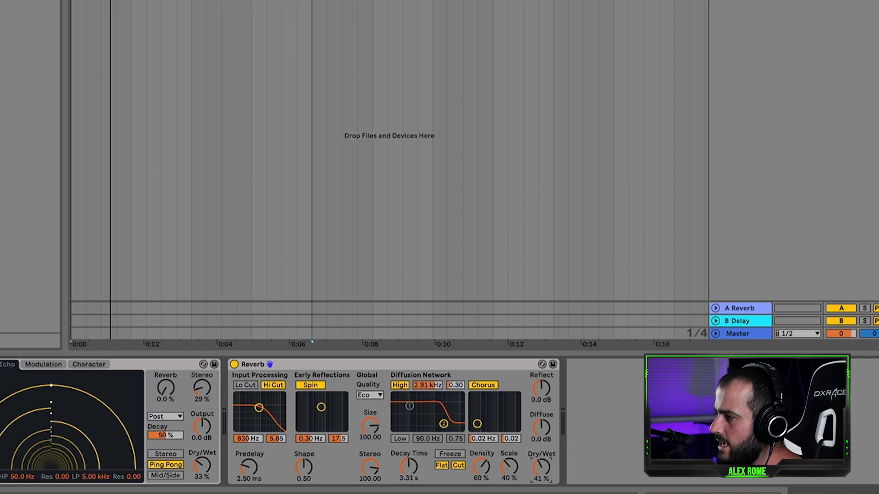
pyautogui.moveTo(542, 468); pyautogui.dragTo(542, 463)
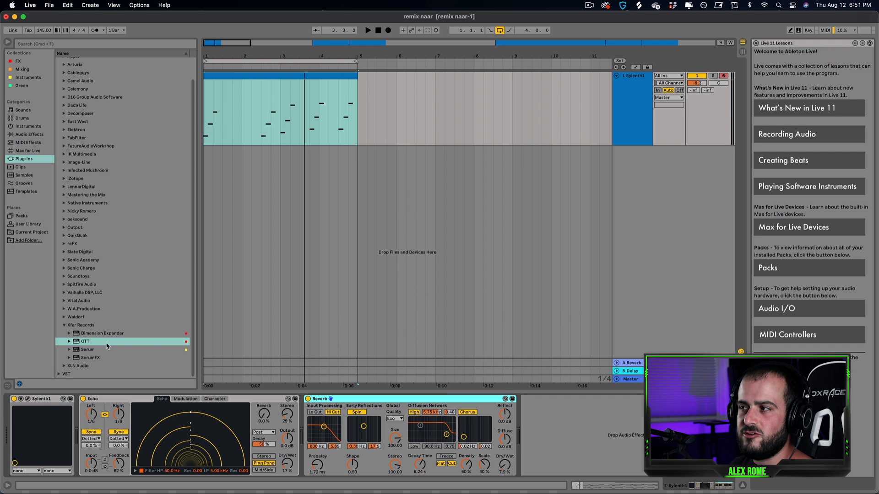
# Add the Xfer OTT plug-in after the Reverb, turn its Depth down to minimum and raise it during playback
pyautogui.moveTo(107, 346); pyautogui.dragTo(581, 425)
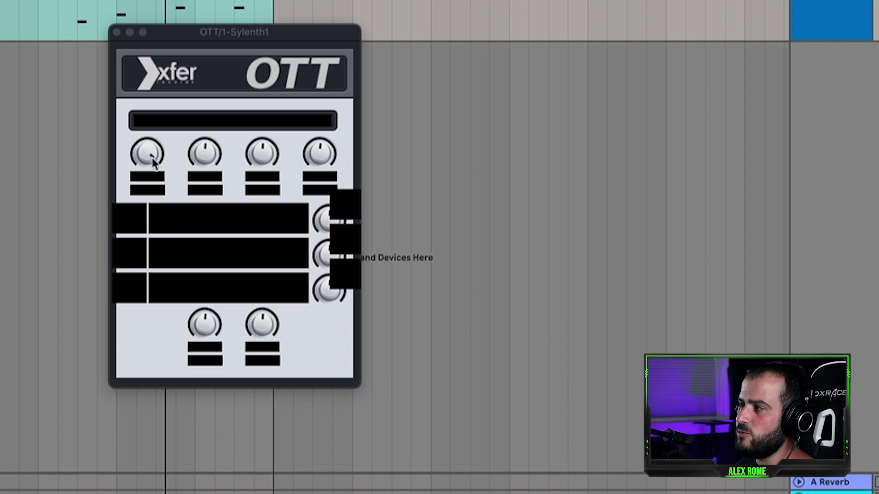
pyautogui.moveTo(148, 157); pyautogui.dragTo(154, 341)
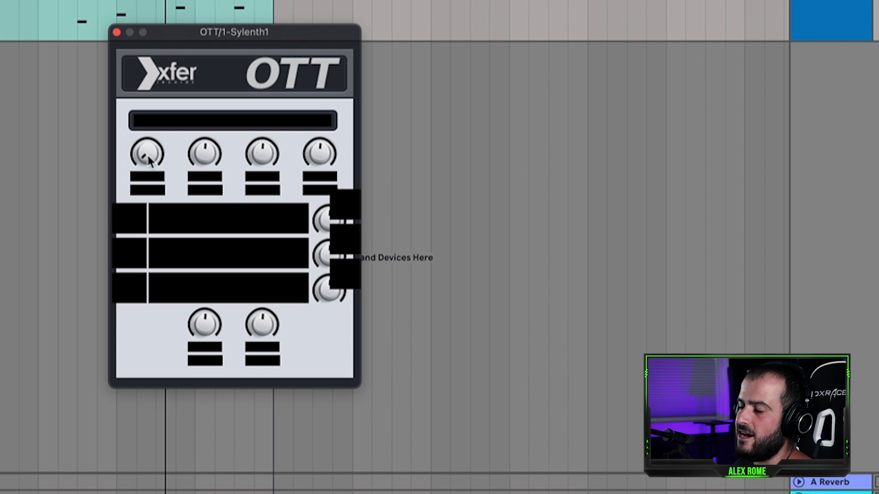
pyautogui.moveTo(252, 37); pyautogui.dragTo(398, 108)
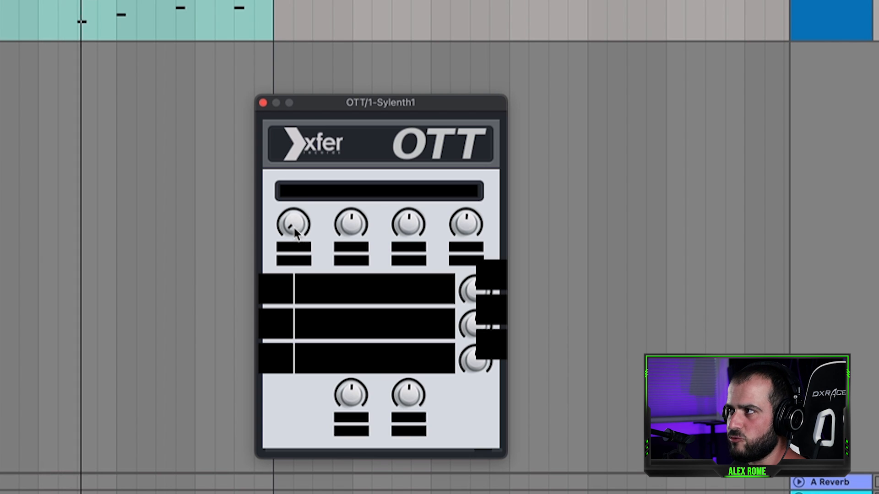
pyautogui.moveTo(295, 228); pyautogui.dragTo(295, 126)
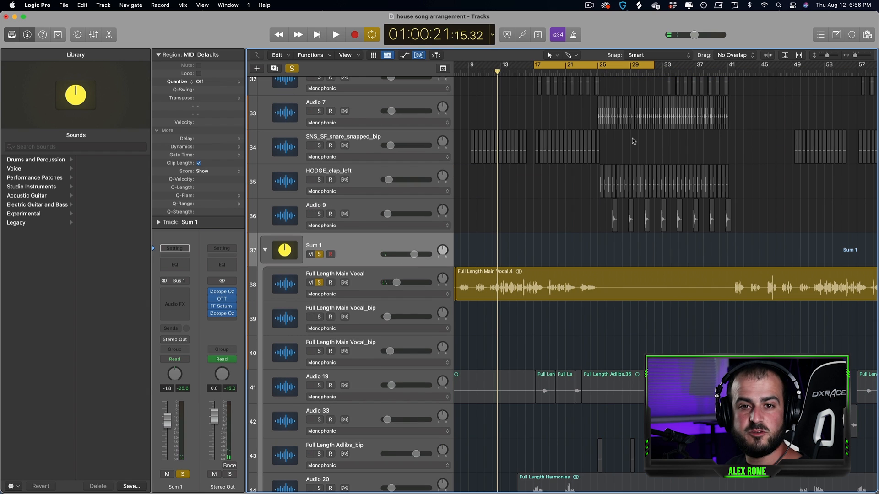
# Switch to the house song arrangement in Logic Pro and listen to the soloed main vocal from bar 17
pyautogui.press('space')
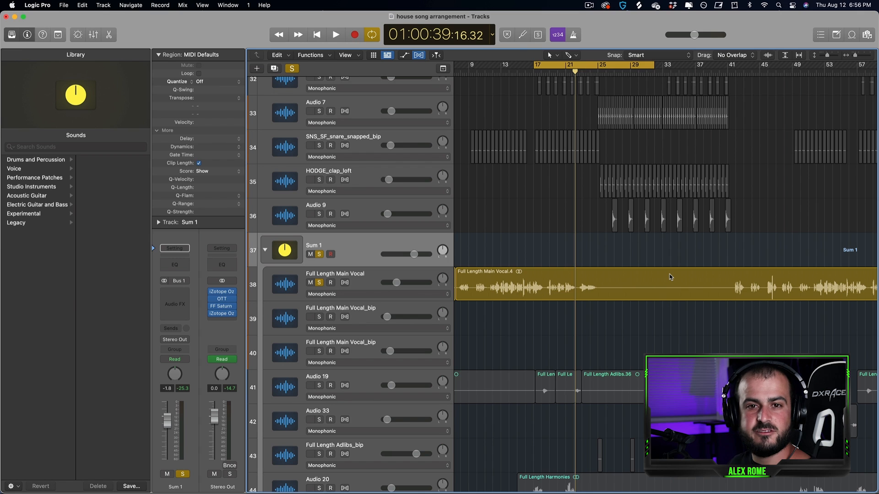
pyautogui.scroll(-5, 670, 277)
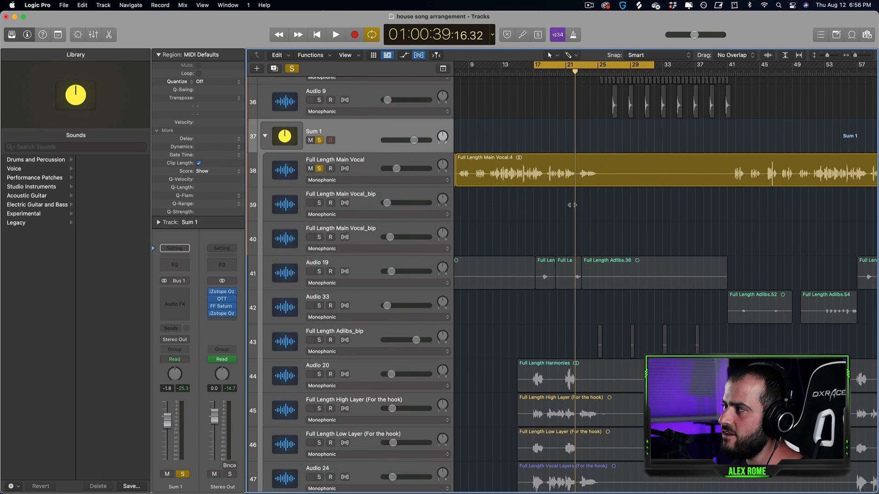
pyautogui.click(568, 181)
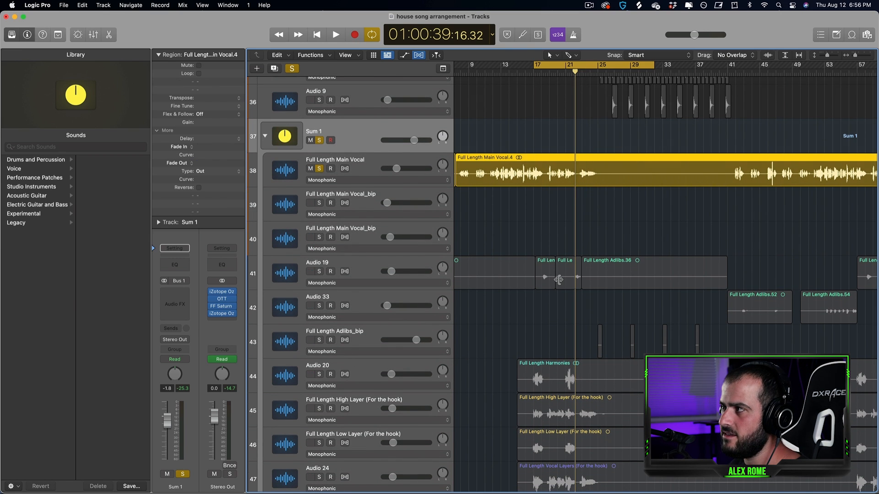
pyautogui.press('space')
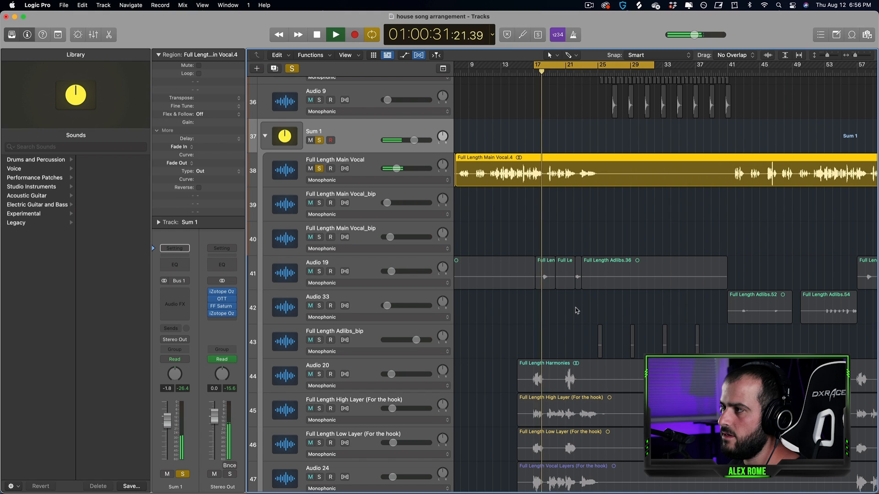
pyautogui.press('space')
# Solo the Audio 20 harmonies track instead of the main vocal and play it from bar 17
pyautogui.click(319, 142)
pyautogui.scroll(-4, 319, 184)
pyautogui.click(319, 295)
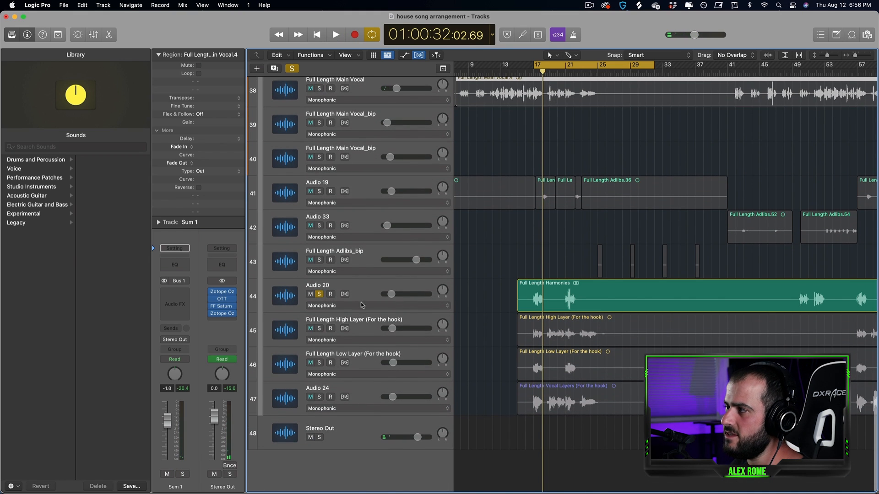
pyautogui.press('space')
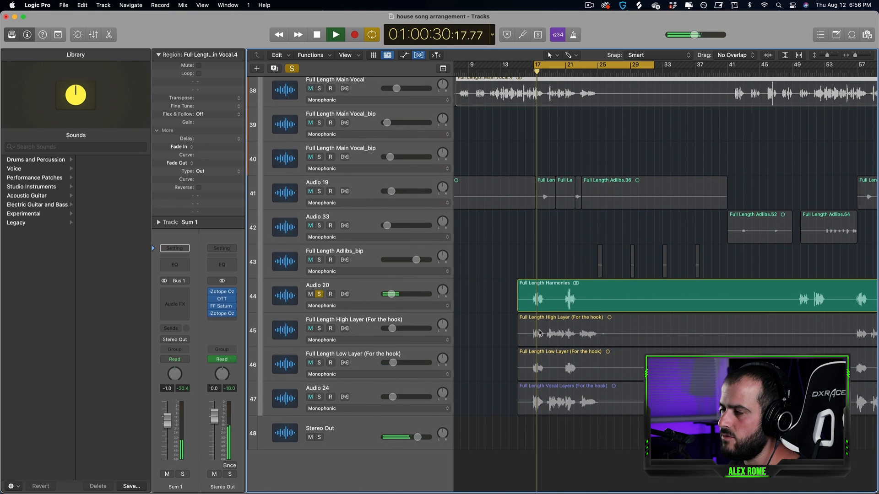
pyautogui.press('space')
# Solo the Full Length High Layer (For the hook) track instead of Audio 20 and select it
pyautogui.scroll(2, 348, 348)
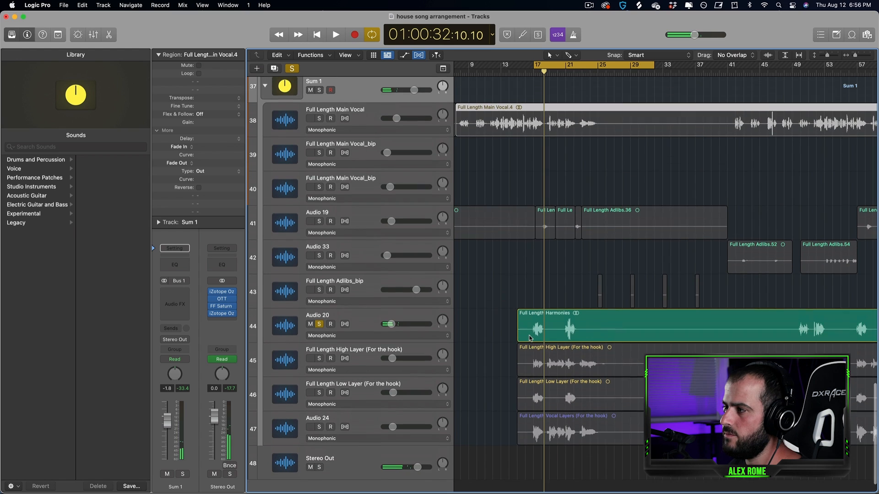
pyautogui.click(319, 361)
pyautogui.click(319, 326)
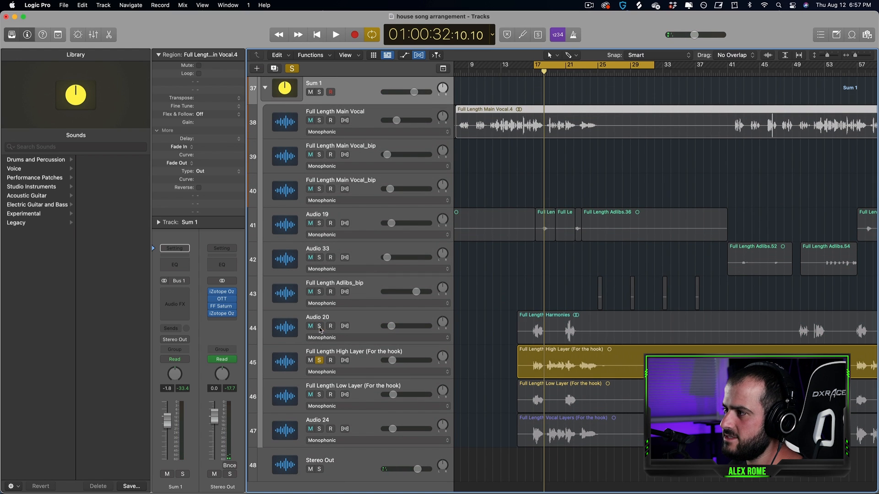
pyautogui.click(363, 355)
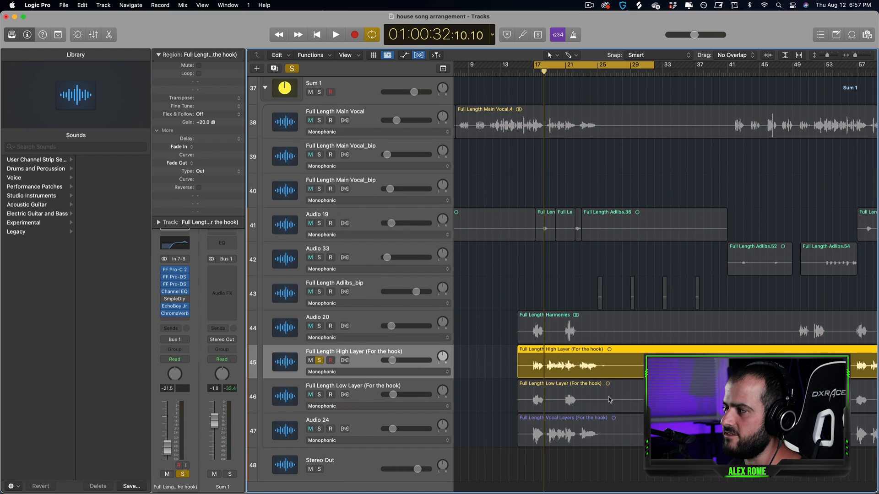
# Play the soloed High Layer vocal from bar 17, and solo and play the Full Length Low Layer (For the hook) instead
pyautogui.press('space')
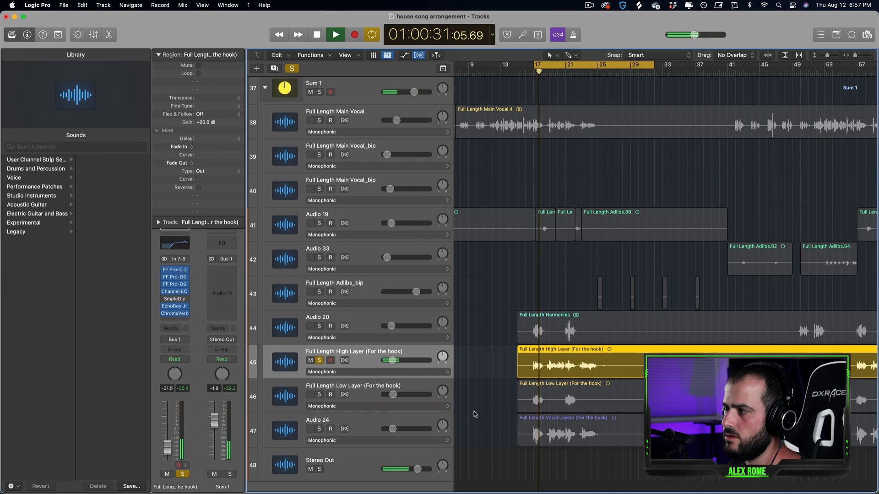
pyautogui.press('space')
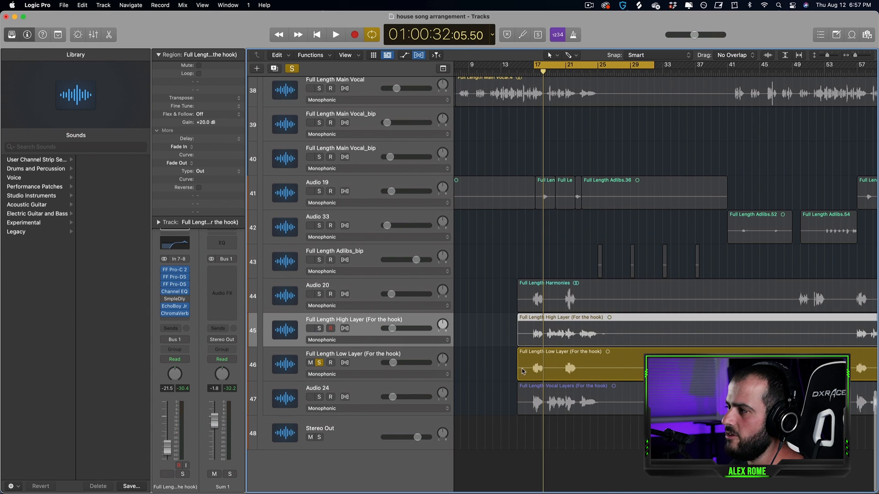
pyautogui.moveTo(501, 366); pyautogui.dragTo(531, 371)
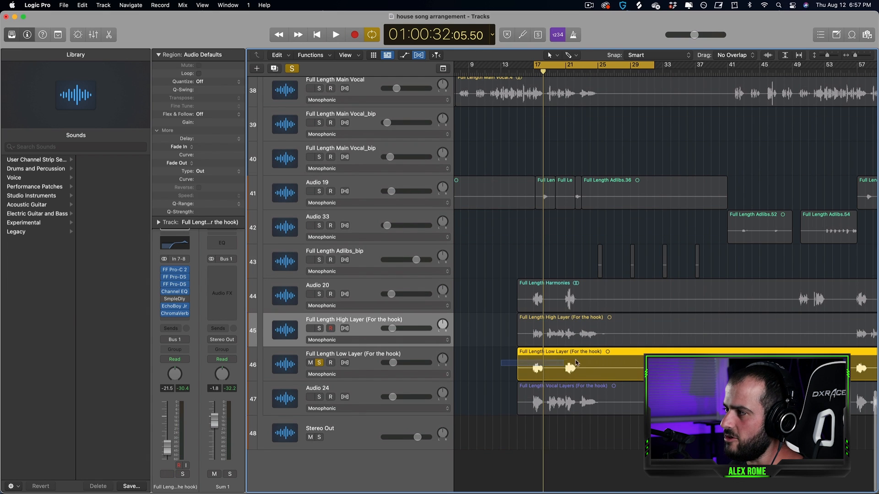
pyautogui.press('space')
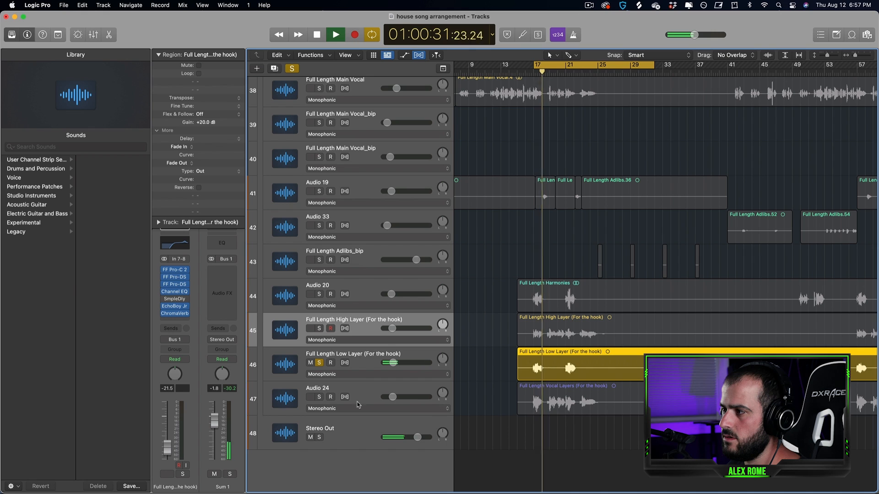
pyautogui.press('space')
# Solo the Audio 24 vocal layers track instead of the Low Layer, select it and play it
pyautogui.click(319, 397)
pyautogui.click(319, 363)
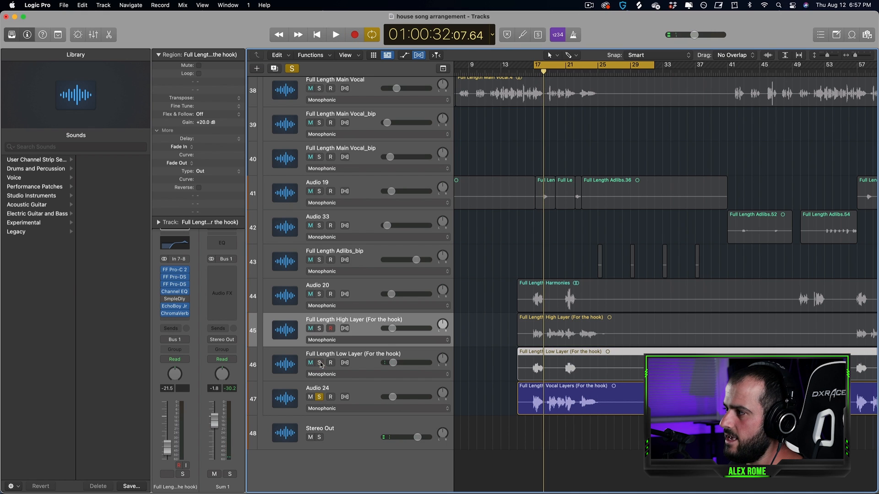
pyautogui.click(371, 393)
pyautogui.press('space')
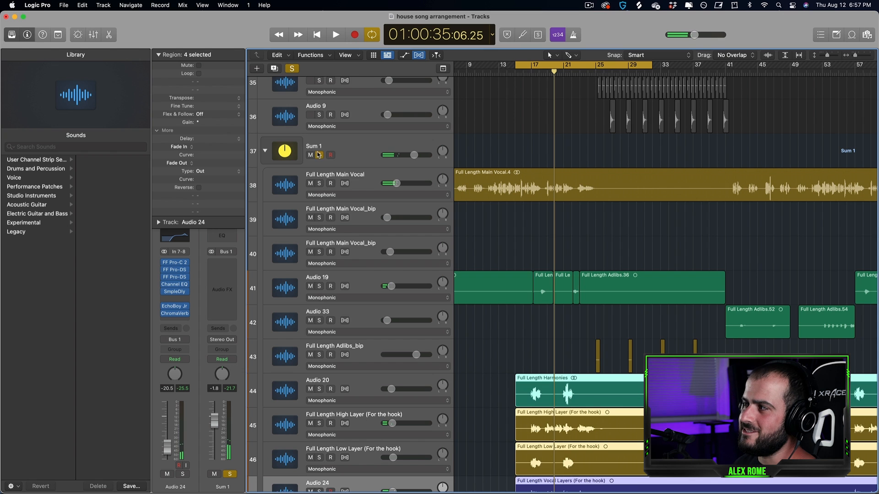
# Turn off the Sum 1 solo and listen to the vocal layers within the full arrangement from bar 15
pyautogui.click(319, 154)
pyautogui.scroll(20, 547, 230)
pyautogui.press('space')
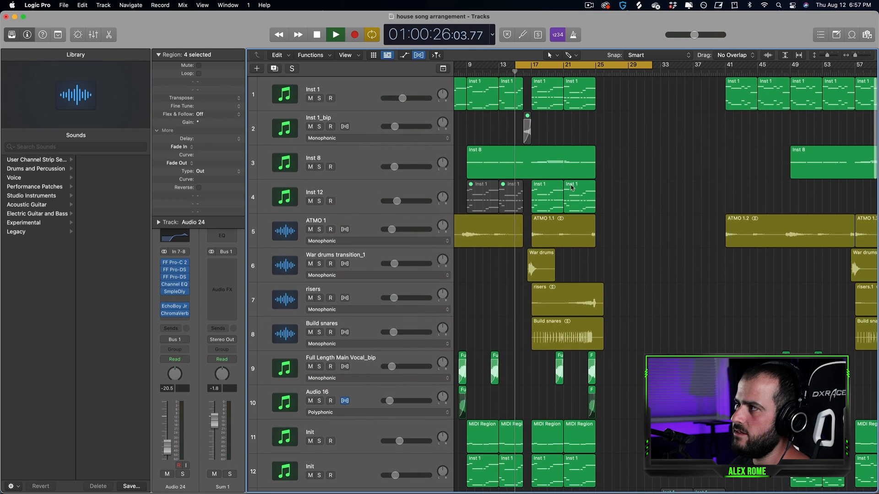
pyautogui.scroll(-4, 631, 238)
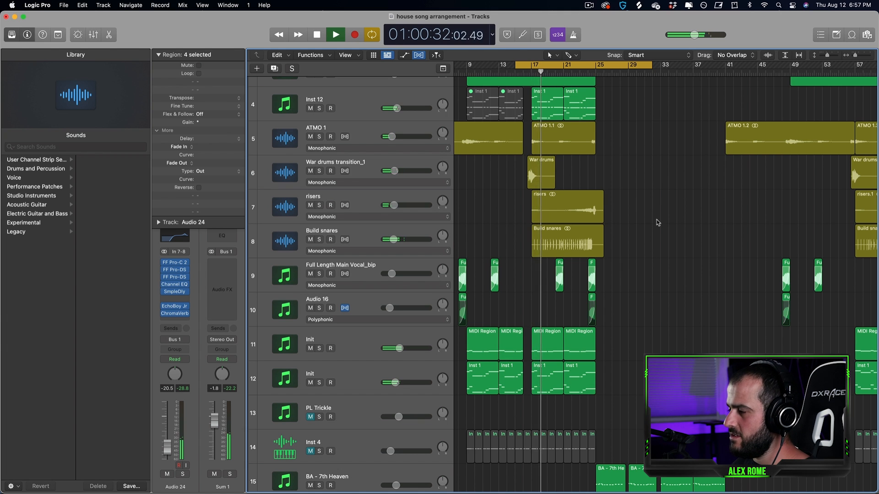
pyautogui.scroll(-20, 657, 223)
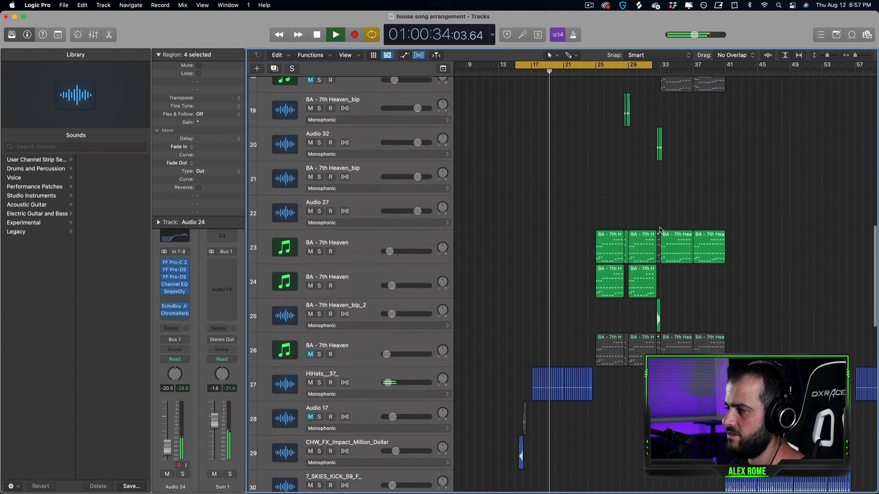
pyautogui.scroll(-20, 659, 231)
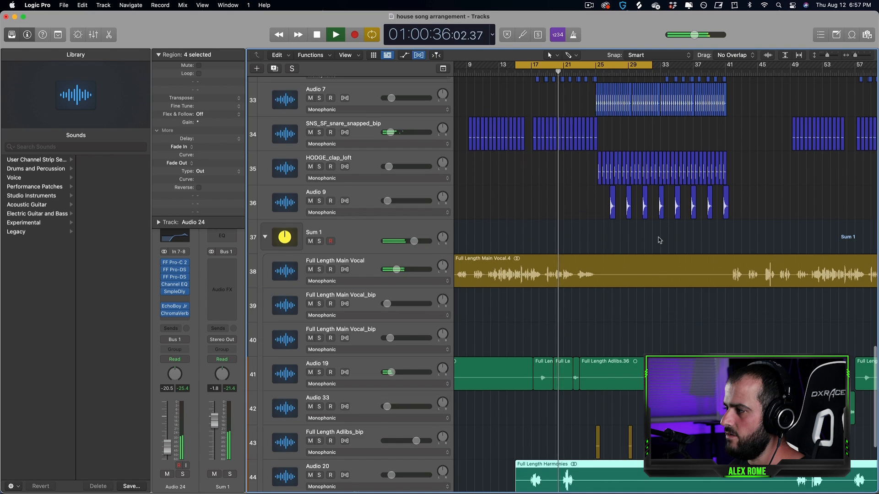
pyautogui.scroll(-3, 659, 237)
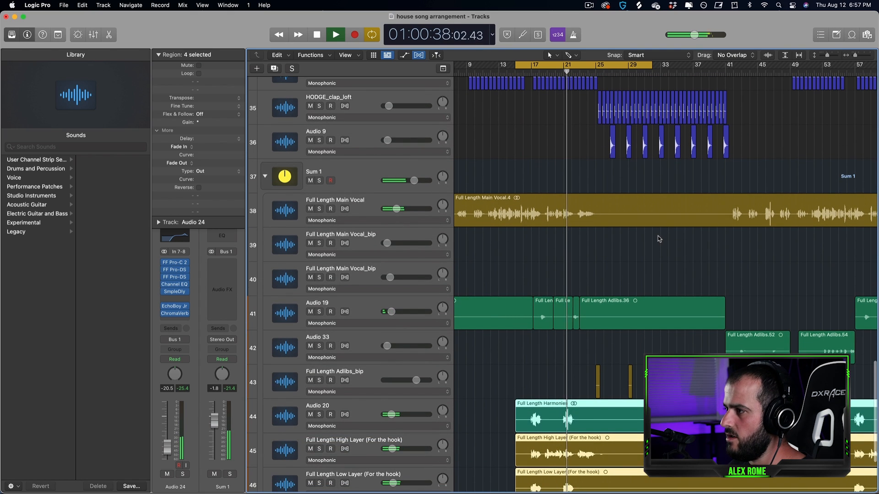
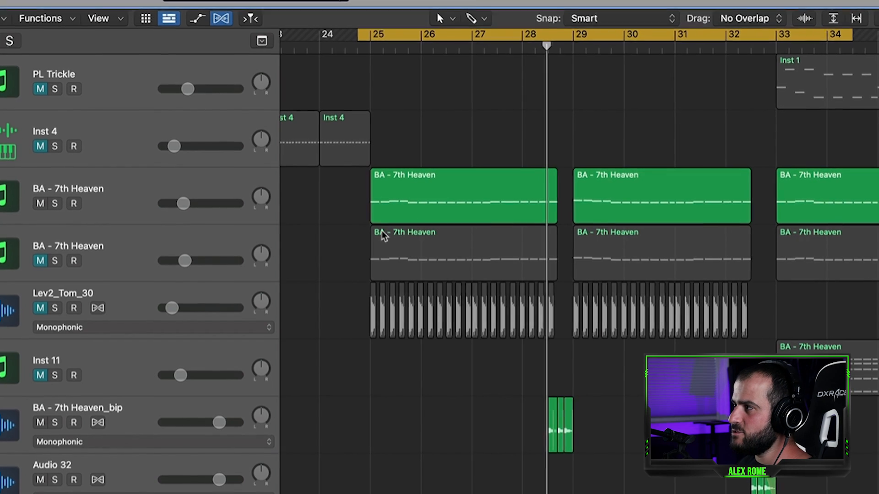
# Select the BA - 7th Heaven regions at bars 25 and 29 on track 15, play them and solo the track
pyautogui.moveTo(497, 164); pyautogui.dragTo(653, 161)
pyautogui.press('space')
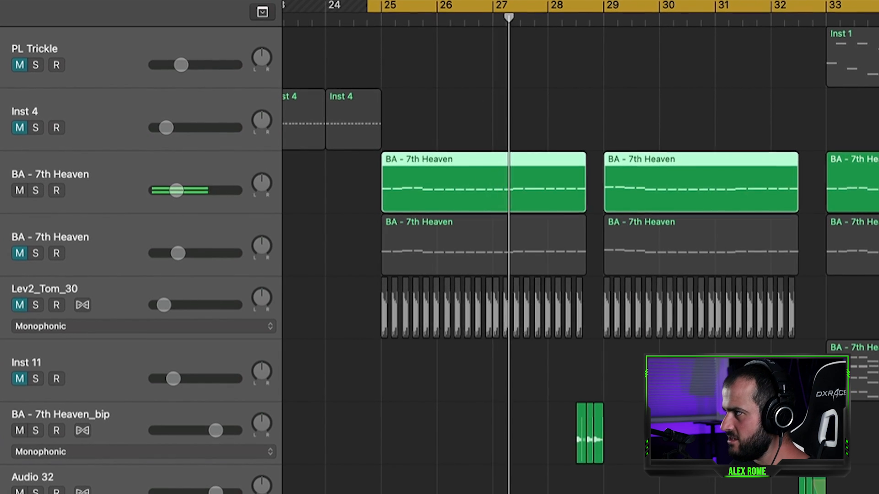
pyautogui.press('space')
pyautogui.click(32, 188)
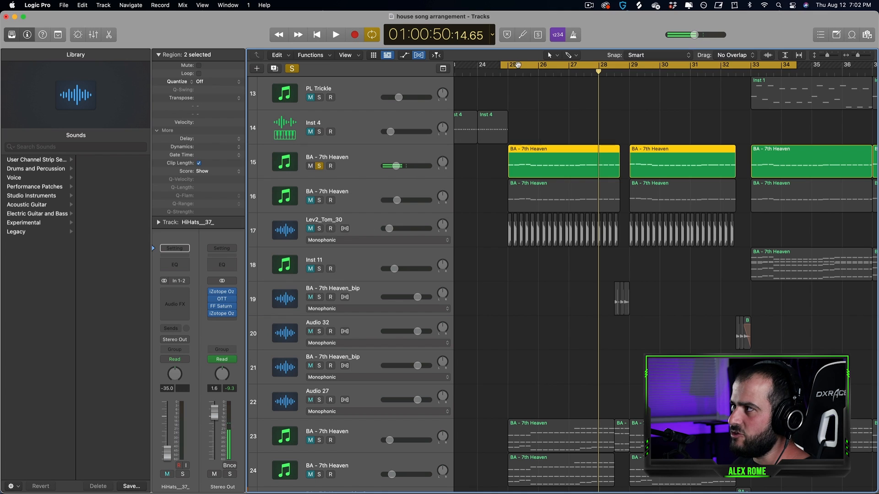
# Set the cycle range from bar 25 to bar 31 and play the soloed BA - 7th Heaven track
pyautogui.moveTo(511, 64); pyautogui.dragTo(690, 64)
pyautogui.press('space')
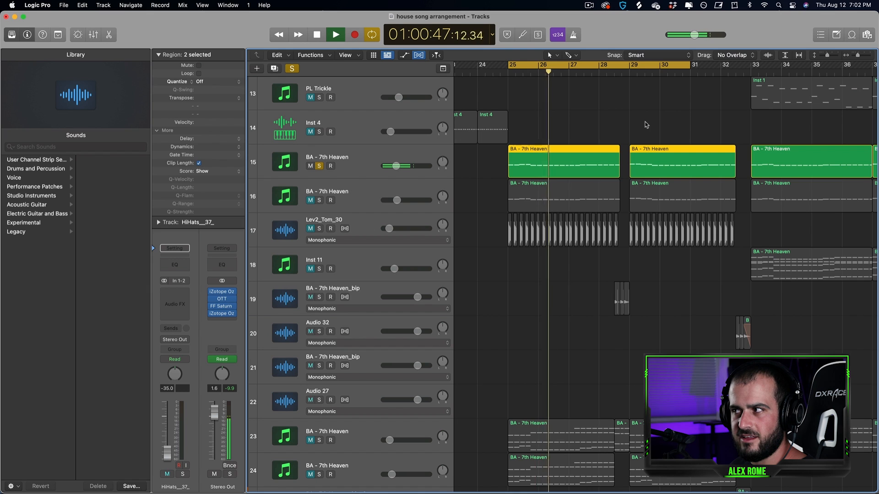
pyautogui.press('space')
# Solo the second BA - 7th Heaven track (track 16) instead of track 15 and inspect its Channel EQ low cut
pyautogui.click(319, 167)
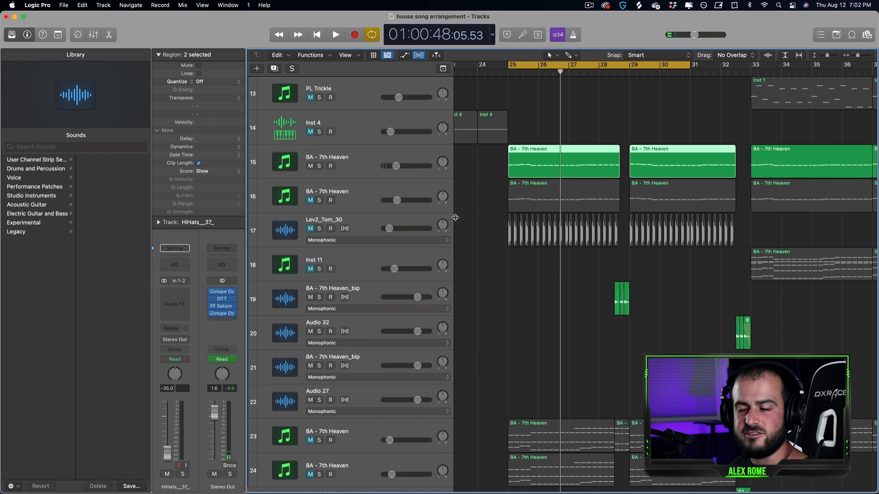
pyautogui.click(319, 201)
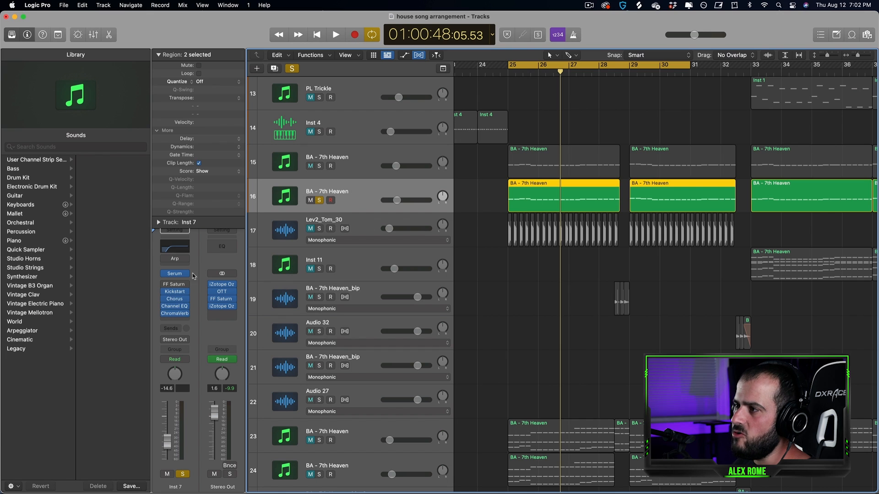
pyautogui.click(173, 307)
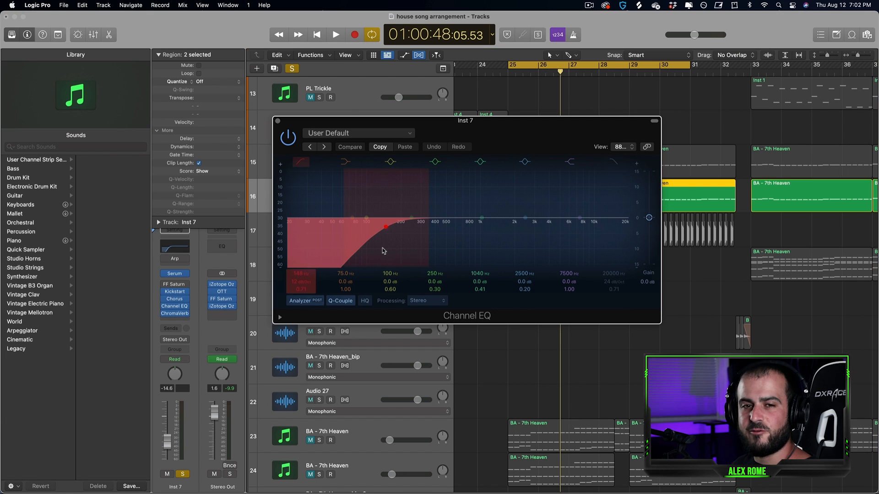
pyautogui.click(277, 123)
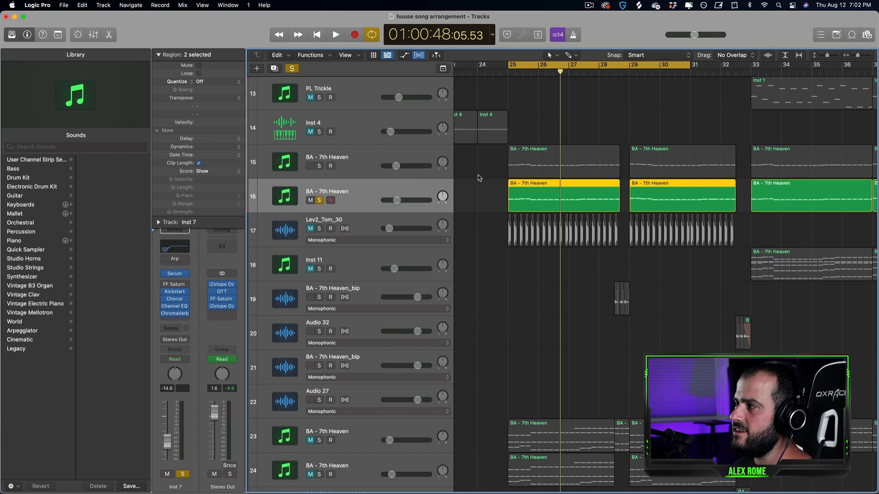
# Listen to the soloed track 16 from bar 25 and check its Chorus plug-in
pyautogui.click(517, 167)
pyautogui.press('space')
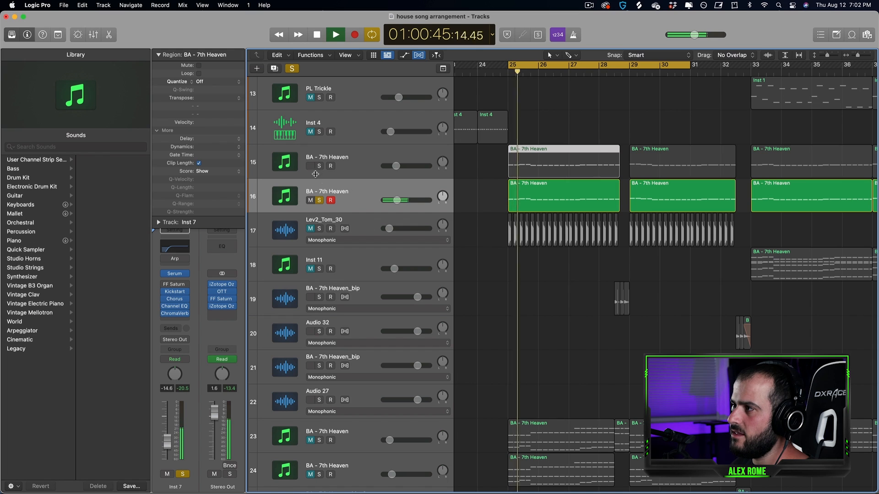
pyautogui.press('space')
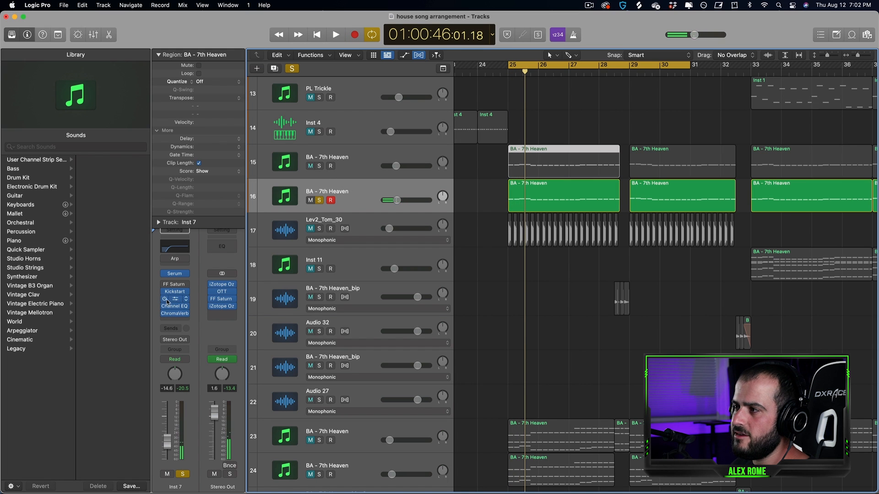
pyautogui.click(174, 300)
pyautogui.click(278, 121)
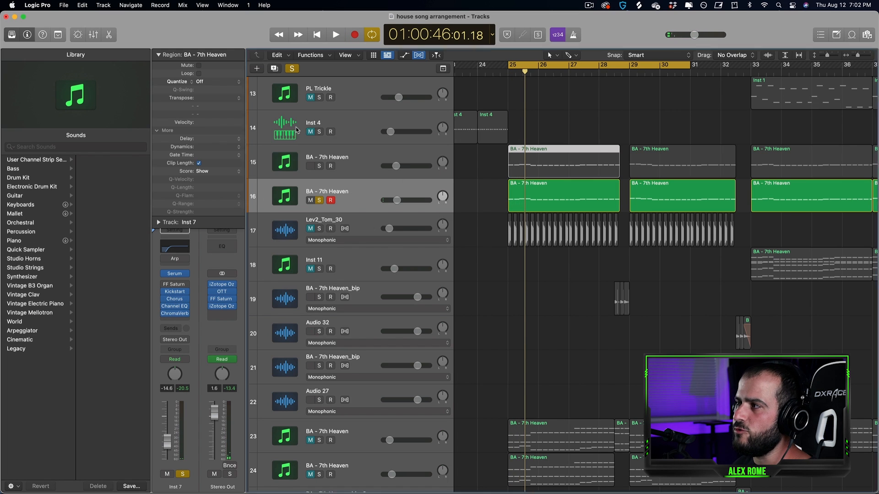
# Add track 15 to the solo, select both BA - 7th Heaven regions at bar 25 and play the two layers together
pyautogui.click(319, 165)
pyautogui.moveTo(496, 164); pyautogui.dragTo(526, 189)
pyautogui.click(489, 177)
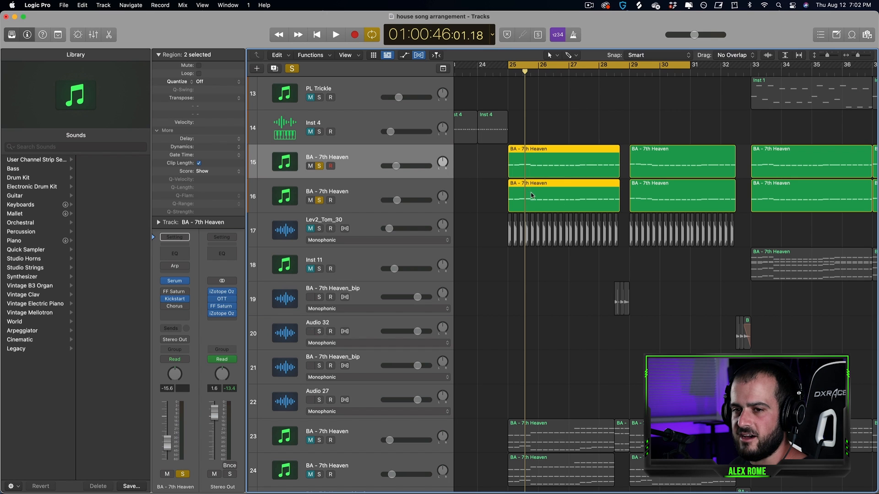
pyautogui.press('space')
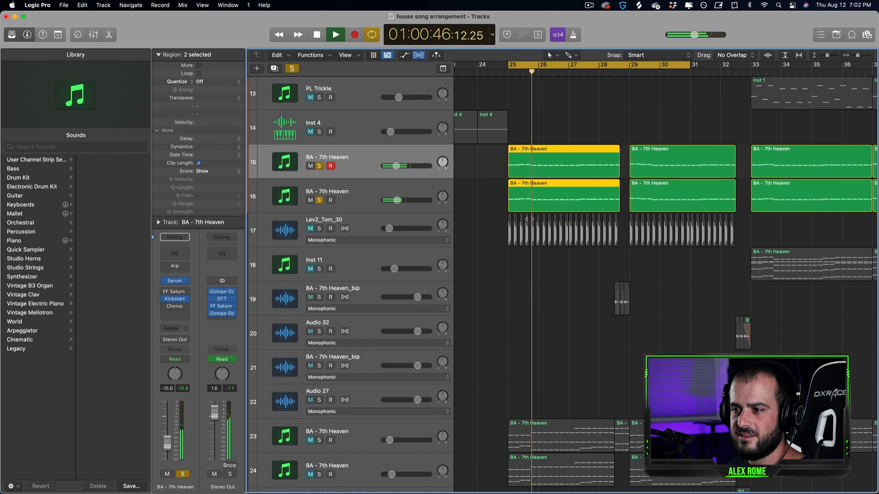
pyautogui.press('space')
# Compare track 15 playing without the second layer by unsoloing track 16, and bring track 16 back into the solo
pyautogui.click(319, 201)
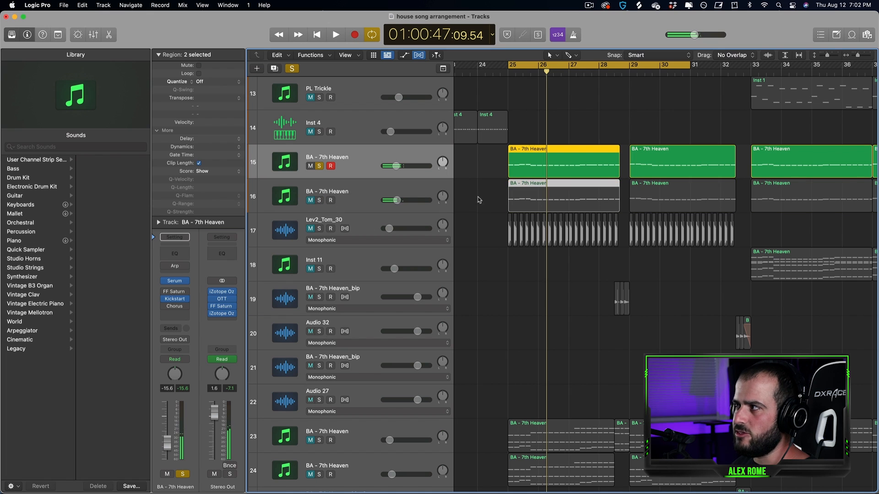
pyautogui.press('space')
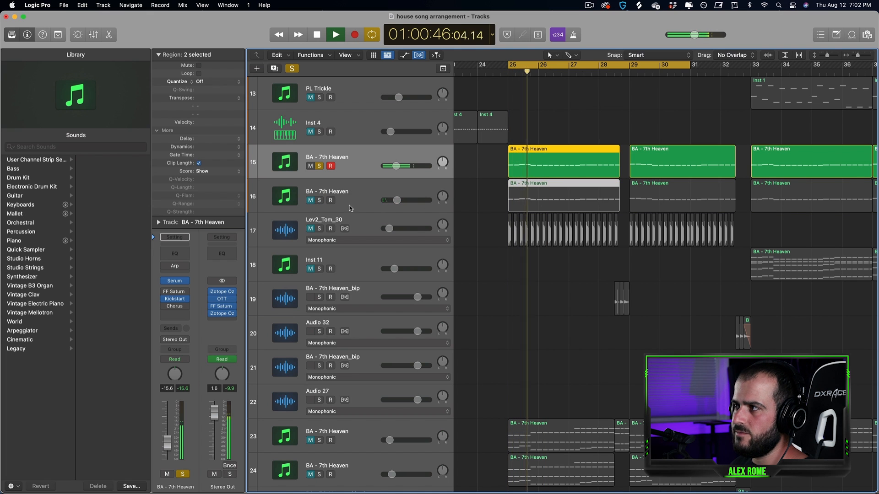
pyautogui.click(319, 202)
pyautogui.click(353, 196)
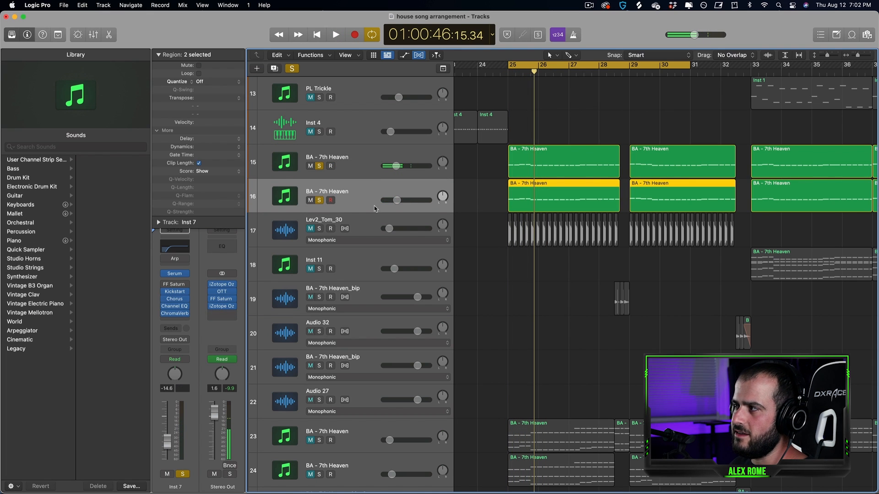
pyautogui.press('space')
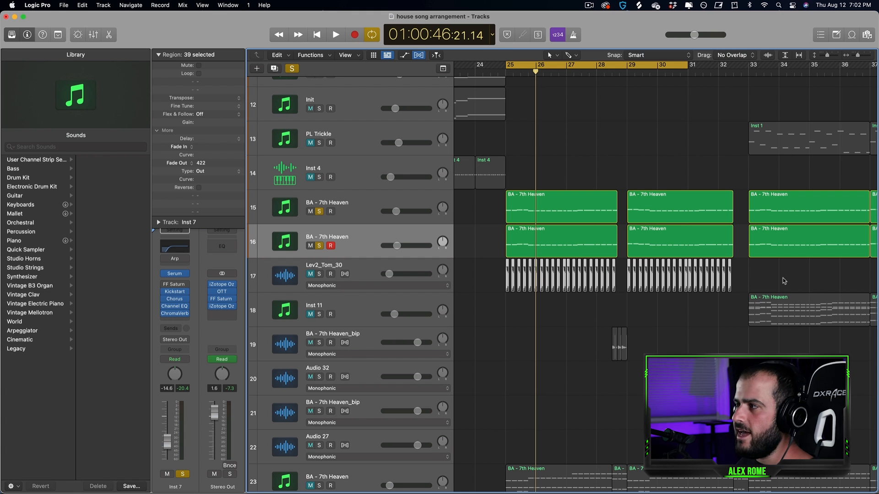
# Slightly lengthen the first ten Lev2_Tom_30 regions from bar 25 and listen to that track on its own
pyautogui.moveTo(859, 57); pyautogui.dragTo(863, 55)
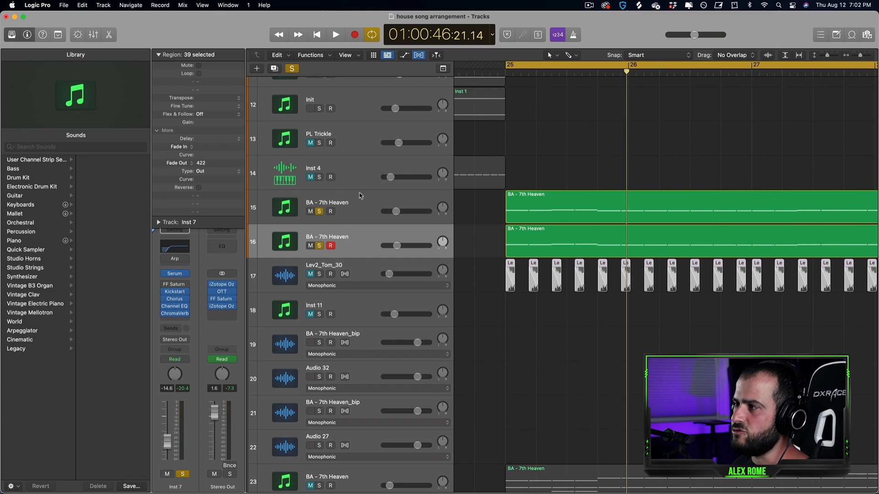
pyautogui.keyDown('alt'); pyautogui.click(319, 275); pyautogui.keyUp('alt')
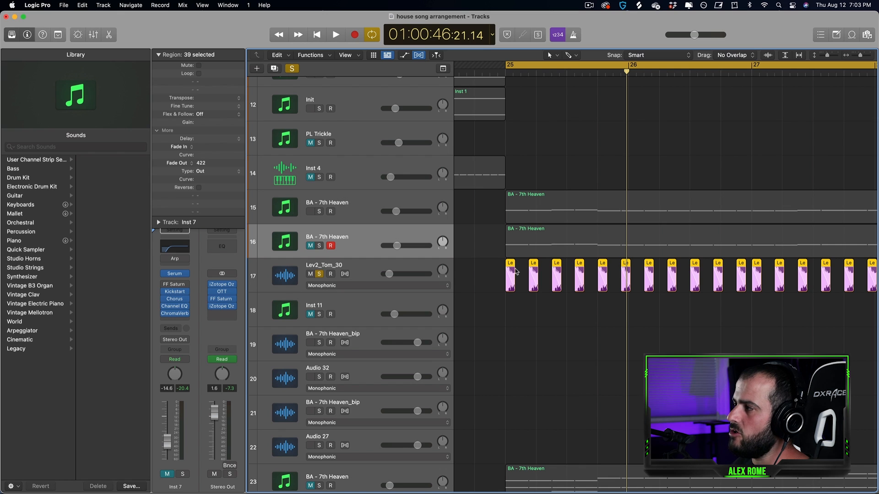
pyautogui.moveTo(493, 276); pyautogui.dragTo(719, 310)
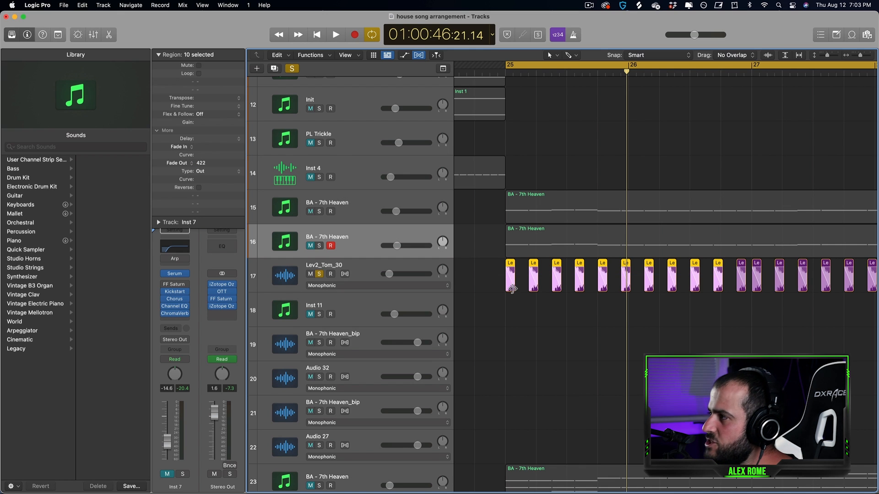
pyautogui.moveTo(512, 288)
pyautogui.mouseDown()
pyautogui.moveTo(522, 289)
pyautogui.moveTo(514, 290)
pyautogui.mouseUp()
pyautogui.press('space')
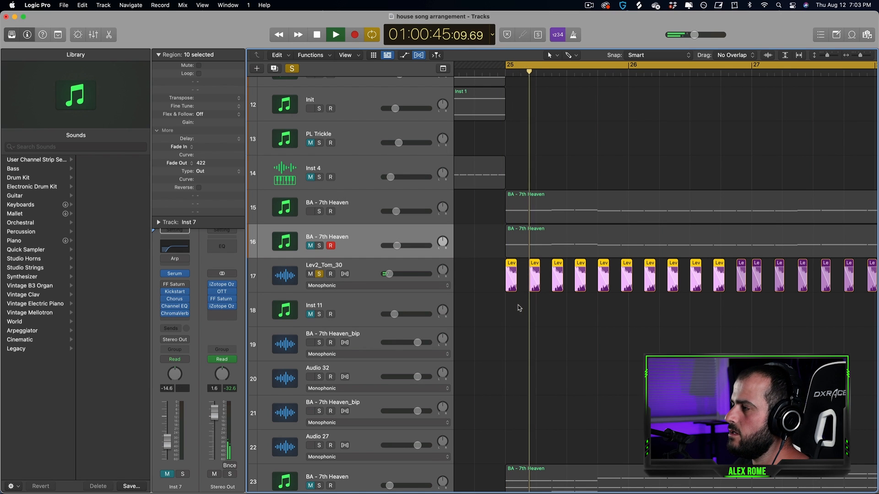
pyautogui.press('space')
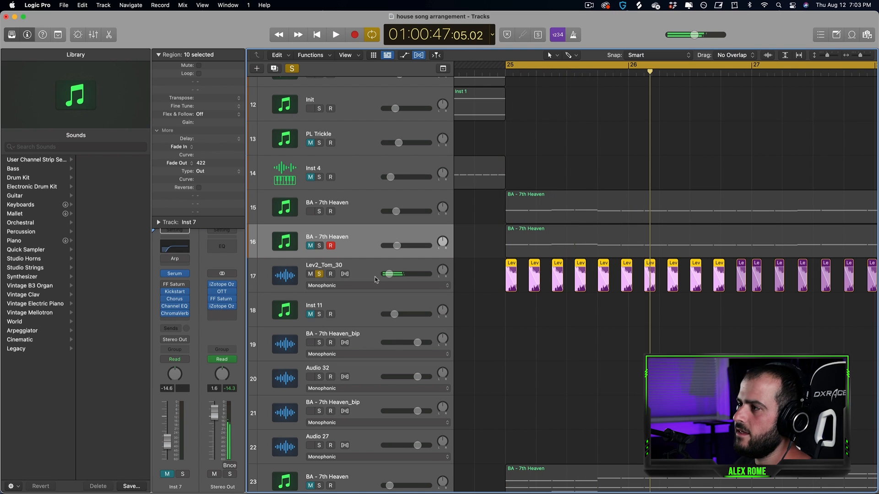
# Solo both BA - 7th Heaven tracks along with Lev2_Tom_30 and select their regions at bar 25
pyautogui.click(319, 245)
pyautogui.click(319, 211)
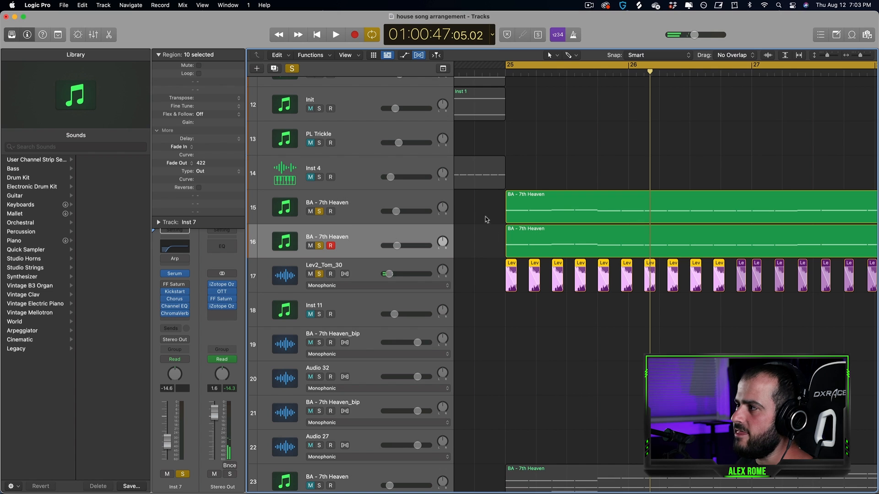
pyautogui.moveTo(486, 220); pyautogui.dragTo(531, 248)
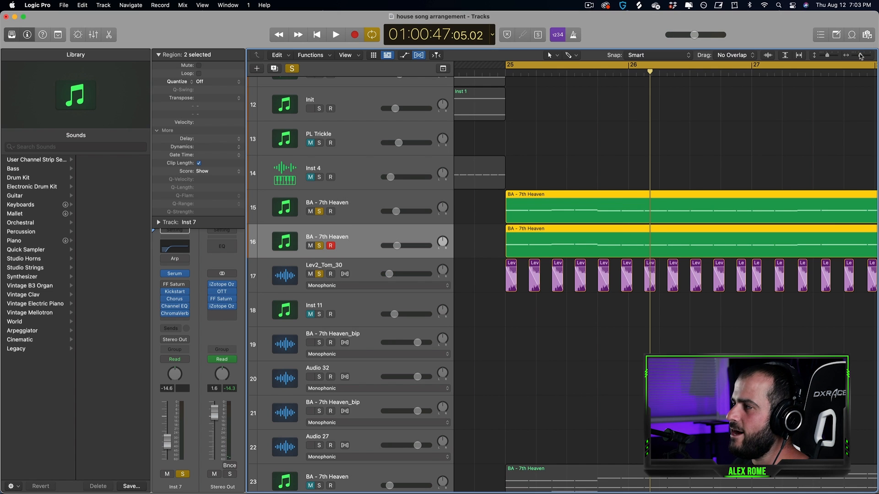
# Play the two BA - 7th Heaven layers together with Lev2_Tom_30 from bar 25
pyautogui.moveTo(861, 57); pyautogui.dragTo(858, 56)
pyautogui.hscroll(2, 760, 147)
pyautogui.press('space')
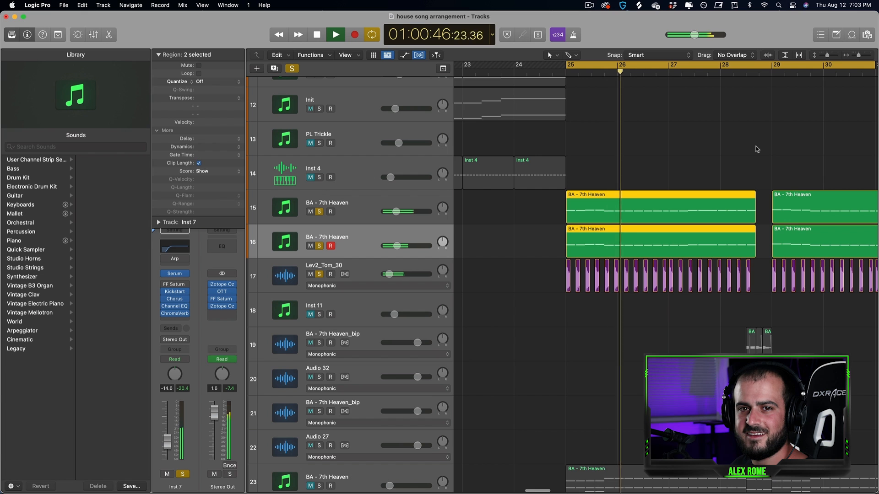
pyautogui.press('space')
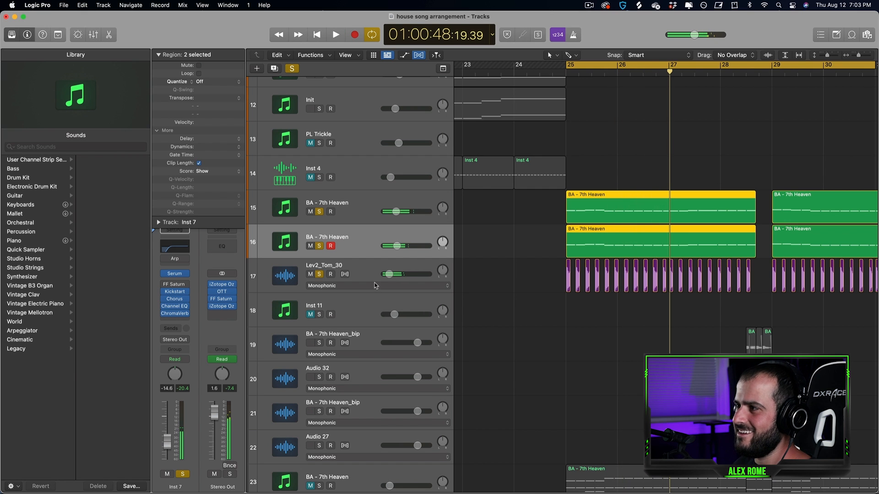
# Solo the BA - 7th Heaven chord tracks 23 and 24 and remove tracks 15 to 17 from the solo
pyautogui.scroll(-5, 512, 274)
pyautogui.scroll(-1, 512, 293)
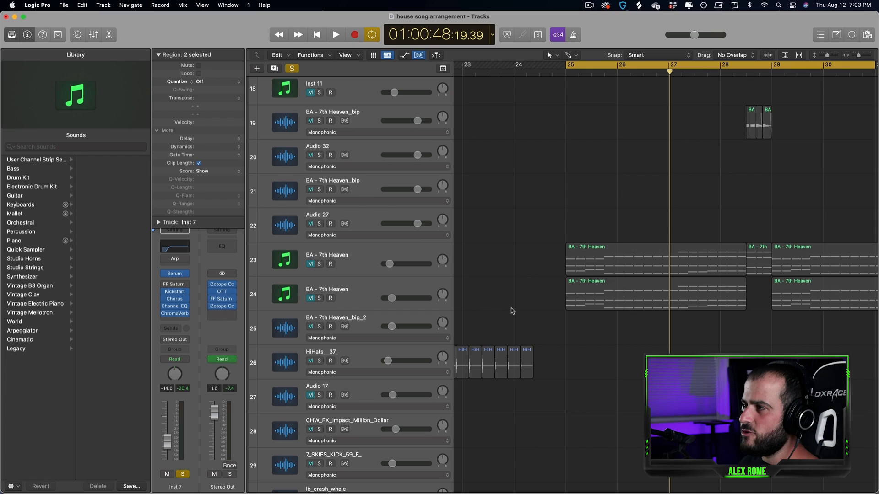
pyautogui.click(320, 299)
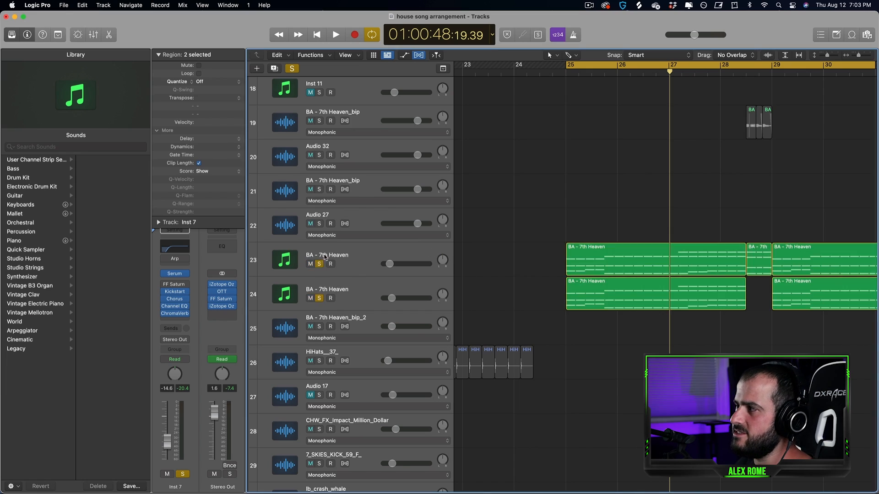
pyautogui.scroll(4, 343, 241)
pyautogui.moveTo(318, 209); pyautogui.dragTo(320, 145)
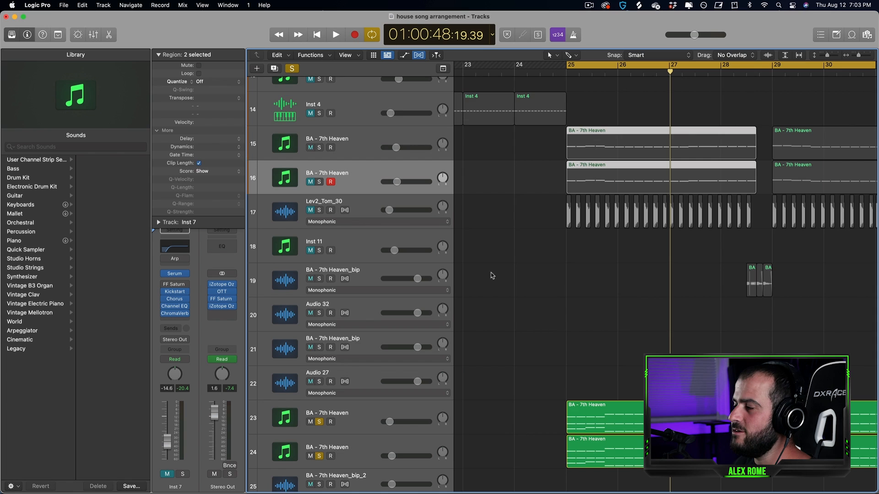
# Take track 24 out of the solo and listen to the BA - 7th Heaven region on track 23 by itself
pyautogui.scroll(-3, 553, 385)
pyautogui.moveTo(529, 351); pyautogui.dragTo(670, 346)
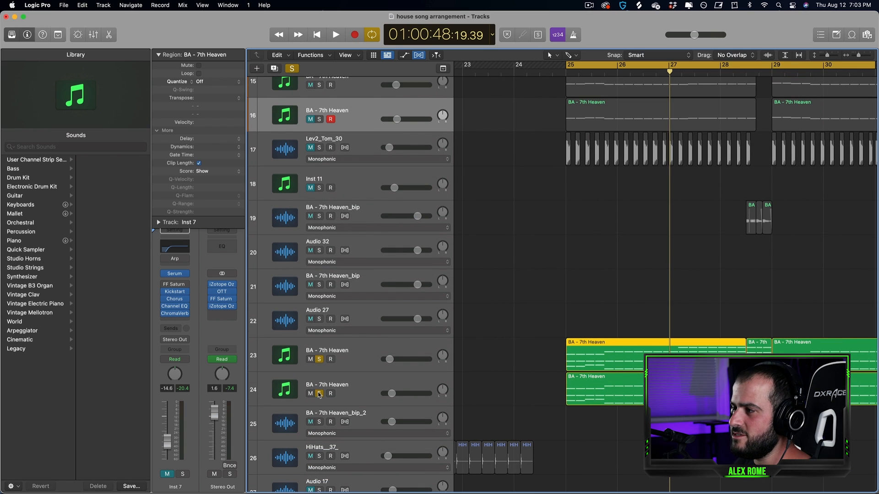
pyautogui.click(319, 393)
pyautogui.click(550, 340)
pyautogui.scroll(1, 620, 350)
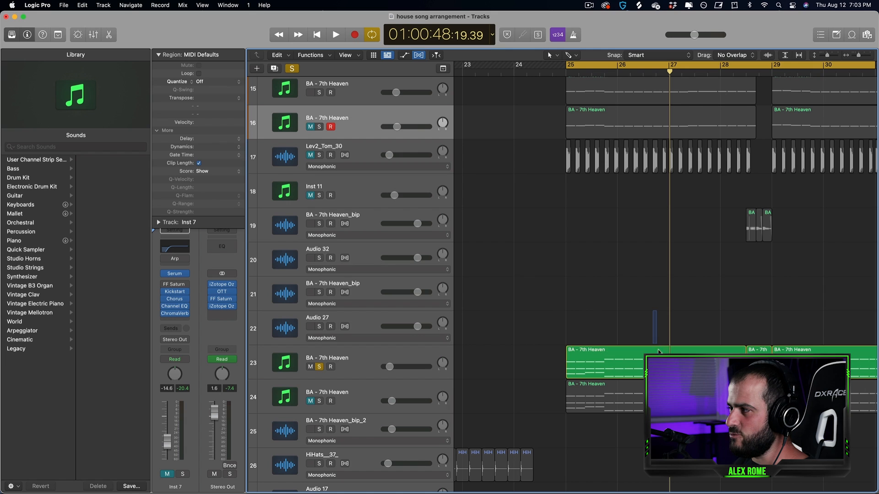
pyautogui.click(658, 351)
pyautogui.press('space')
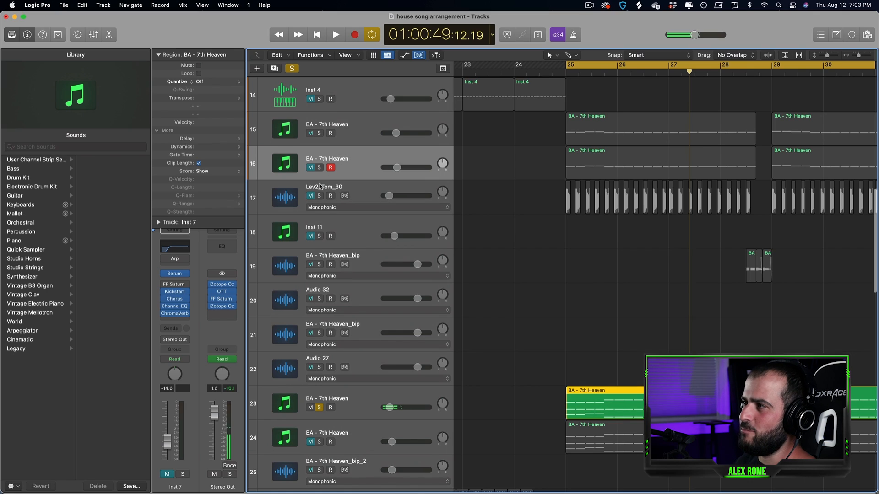
# Bring tracks 15 to 17 and 24 back into the solo and play them together with track 23
pyautogui.moveTo(319, 197); pyautogui.dragTo(320, 134)
pyautogui.scroll(-3, 507, 224)
pyautogui.press('space')
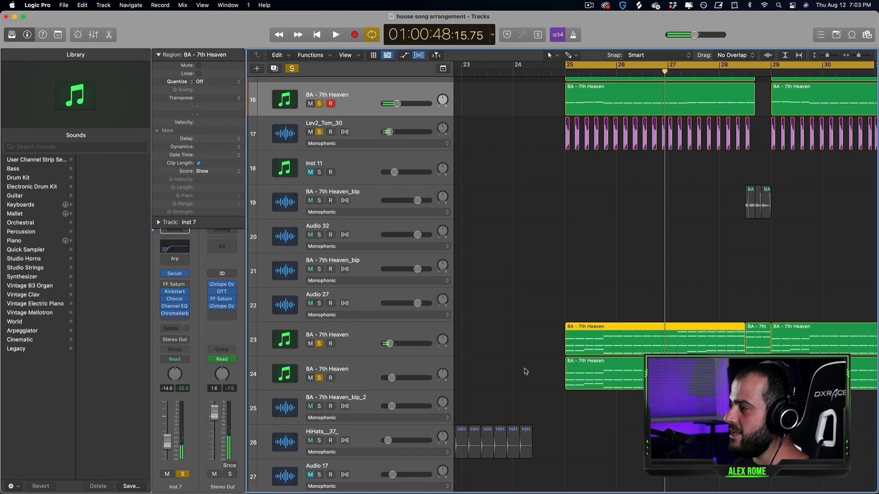
pyautogui.click(645, 377)
pyautogui.press('space')
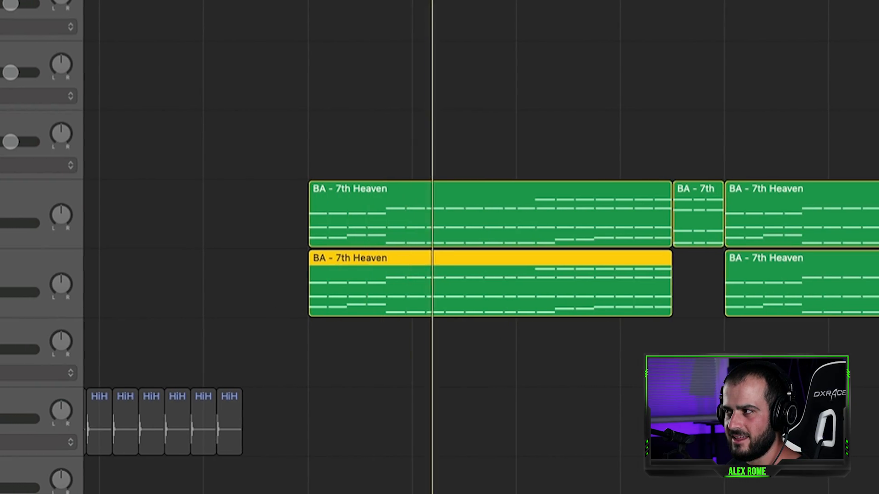
# Select the lead vocal regions from bar 49 onward and set the cycle range to bars 47 to 50
pyautogui.press('m')
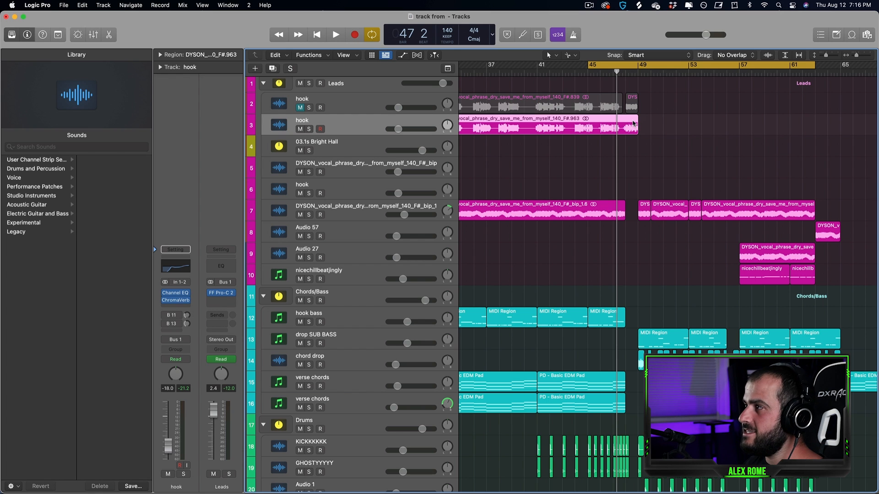
pyautogui.click(746, 151)
pyautogui.hscroll(2, 732, 152)
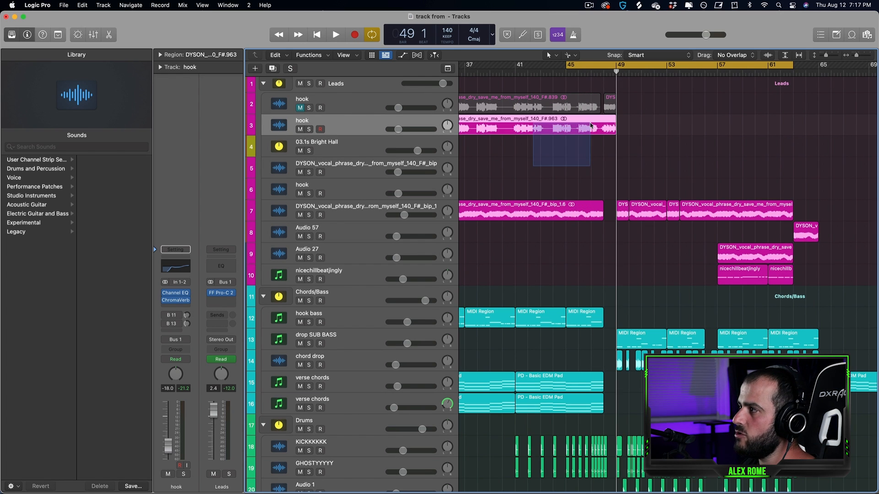
pyautogui.moveTo(628, 172); pyautogui.dragTo(846, 243)
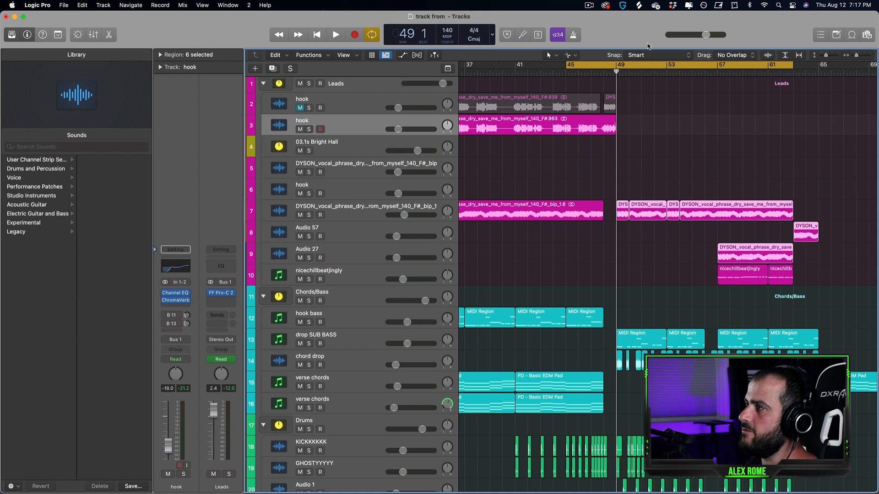
pyautogui.moveTo(571, 64); pyautogui.dragTo(521, 64)
pyautogui.moveTo(520, 65); pyautogui.dragTo(520, 64)
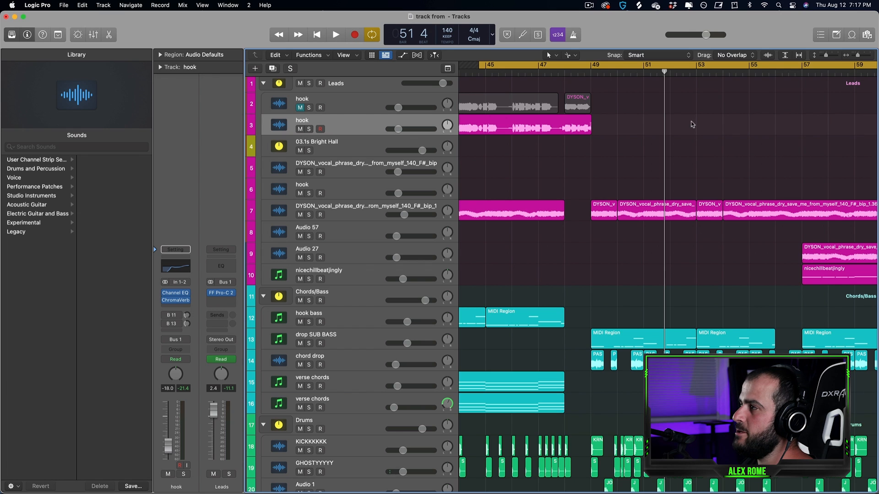
pyautogui.moveTo(543, 67); pyautogui.dragTo(617, 66)
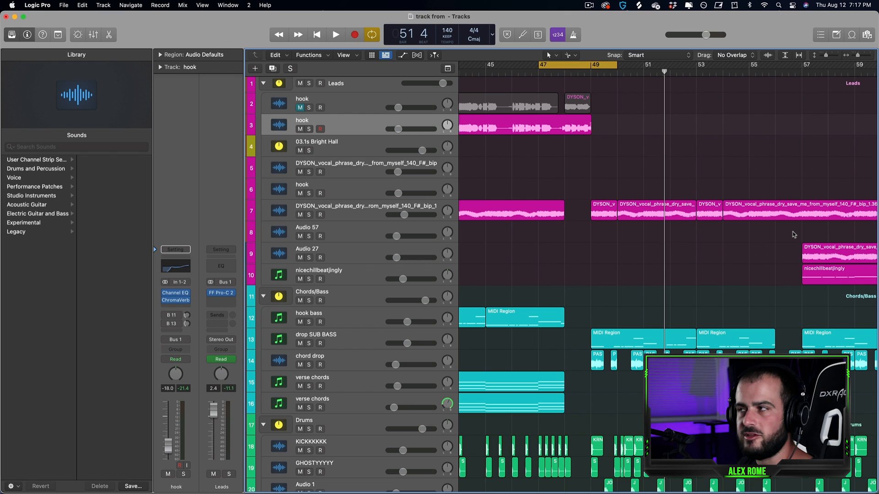
# Show automation and automate ChromaVerb Wet on hook track 3 from 19% to 0% just before bar 48, returning to 19% shortly after bar 50
pyautogui.click(175, 301)
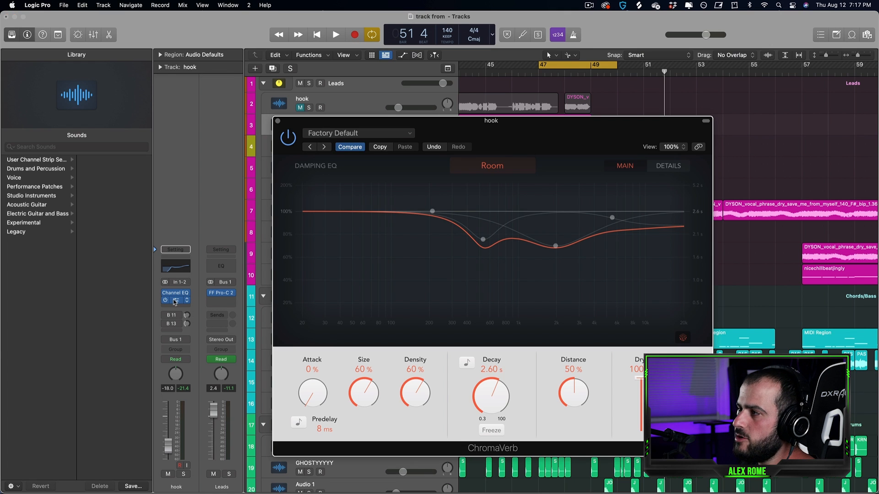
pyautogui.moveTo(595, 140); pyautogui.dragTo(543, 167)
pyautogui.click(403, 57)
pyautogui.moveTo(505, 146); pyautogui.dragTo(361, 124)
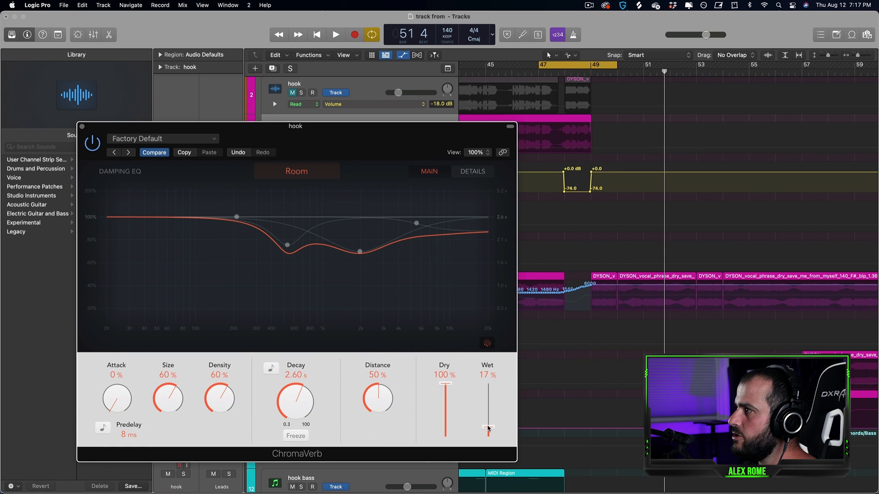
pyautogui.click(560, 151)
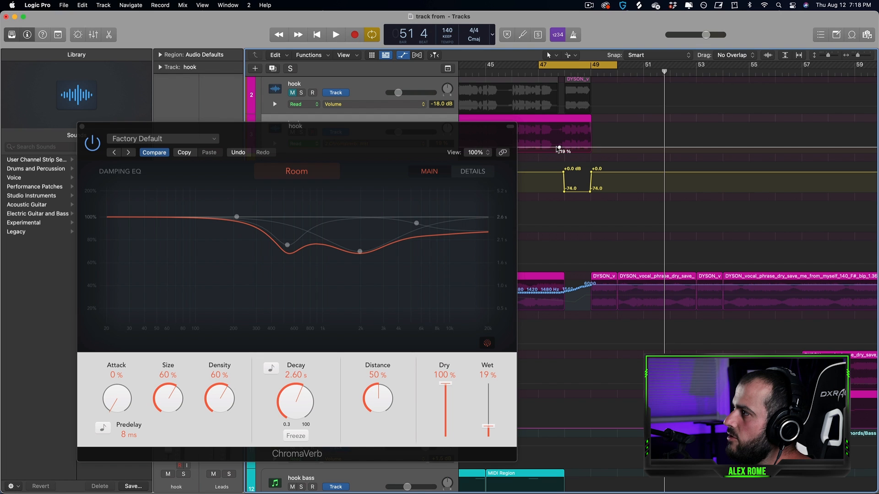
pyautogui.moveTo(586, 150); pyautogui.dragTo(586, 162)
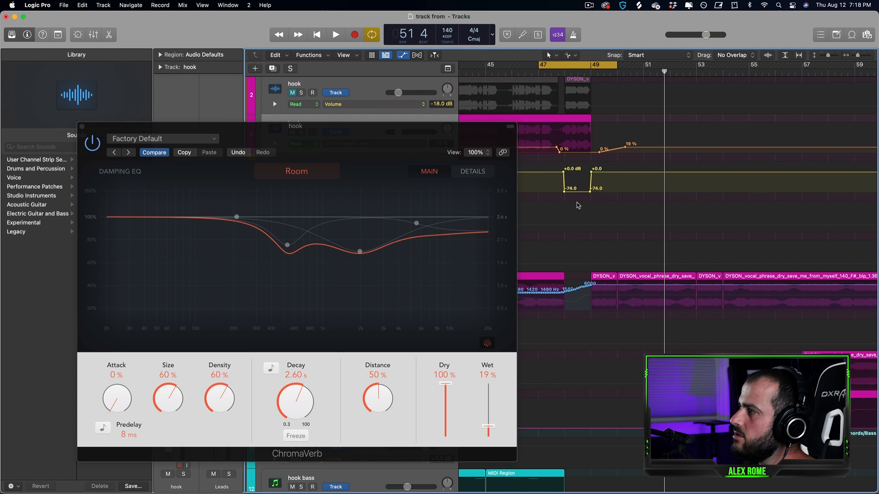
# Set the cycle range to bars 46 to 52 and listen to hook track 3 soloed with the reverb automation
pyautogui.click(81, 126)
pyautogui.hscroll(-2, 543, 137)
pyautogui.moveTo(510, 69); pyautogui.dragTo(640, 69)
pyautogui.press('s')
pyautogui.press('space')
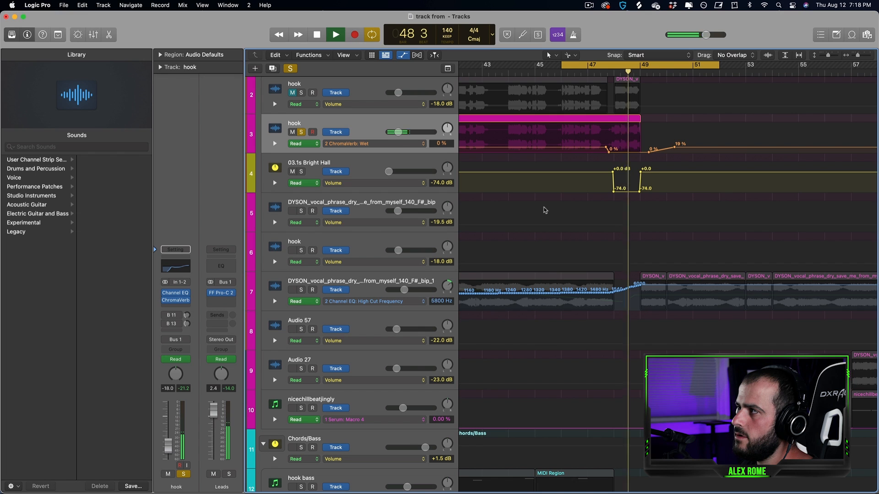
pyautogui.press('space')
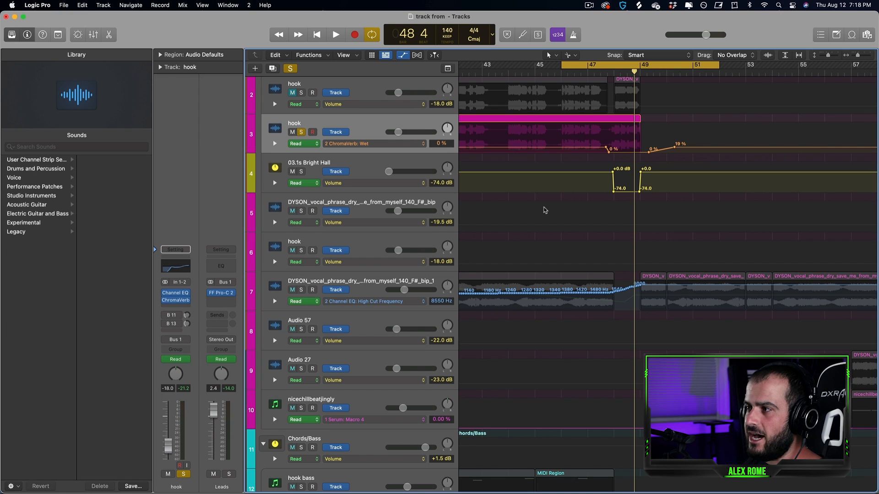
# Insert FF Saturn 2 between Channel EQ and ChromaVerb on hook track 3
pyautogui.moveTo(171, 306); pyautogui.dragTo(173, 306)
pyautogui.click(174, 294)
pyautogui.moveTo(195, 485)
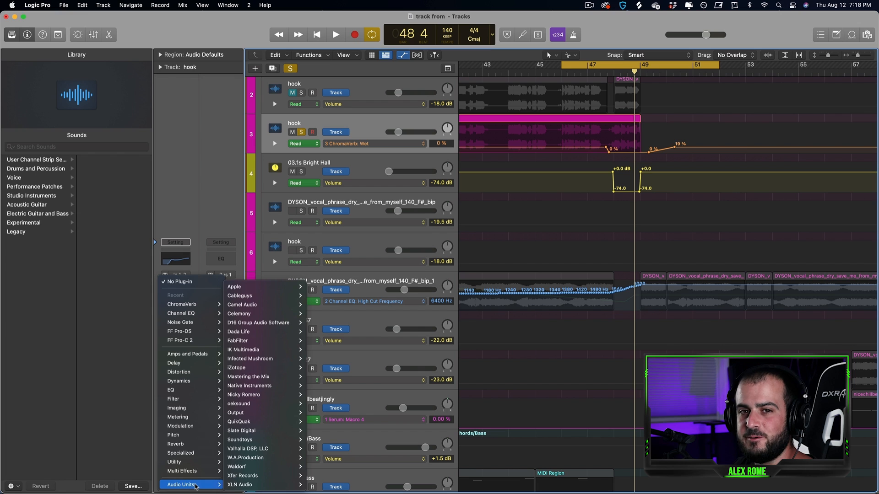
pyautogui.moveTo(275, 341)
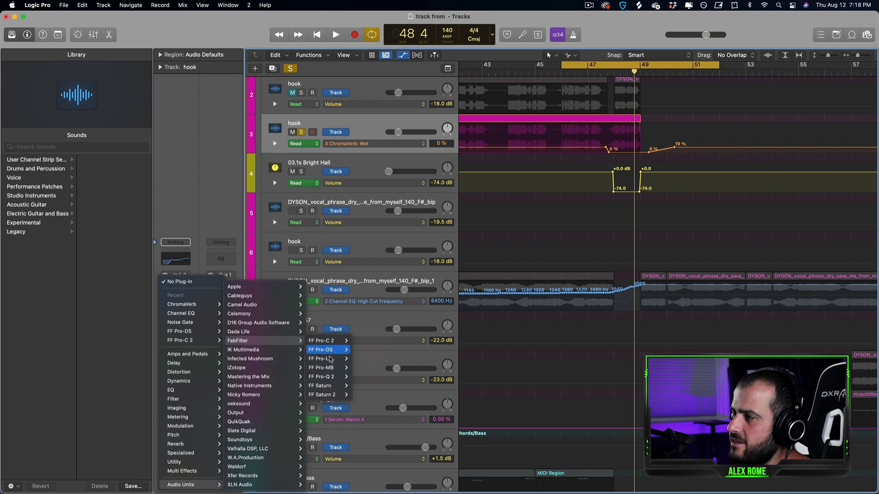
pyautogui.moveTo(333, 396)
pyautogui.click(362, 394)
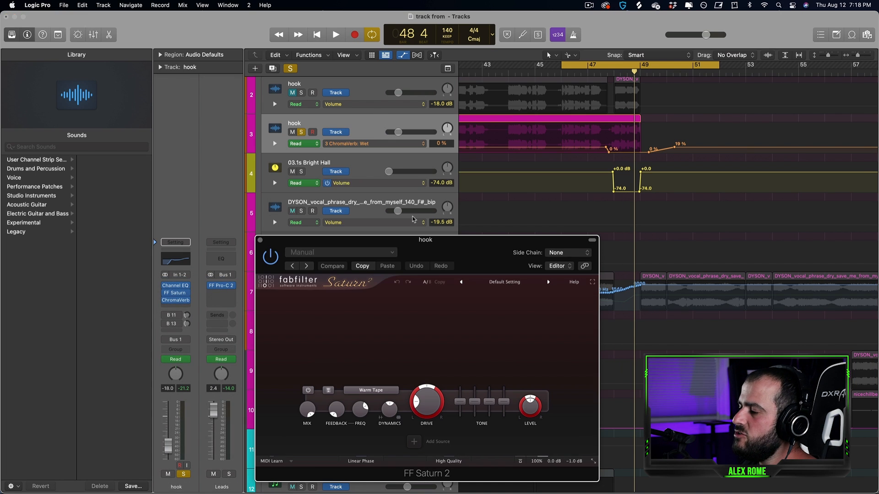
# Set Saturn's Band 1 Drive to 0.130% and automate it up to 64.51% for the vocal phrase between about bars 48 and 49
pyautogui.click(427, 403)
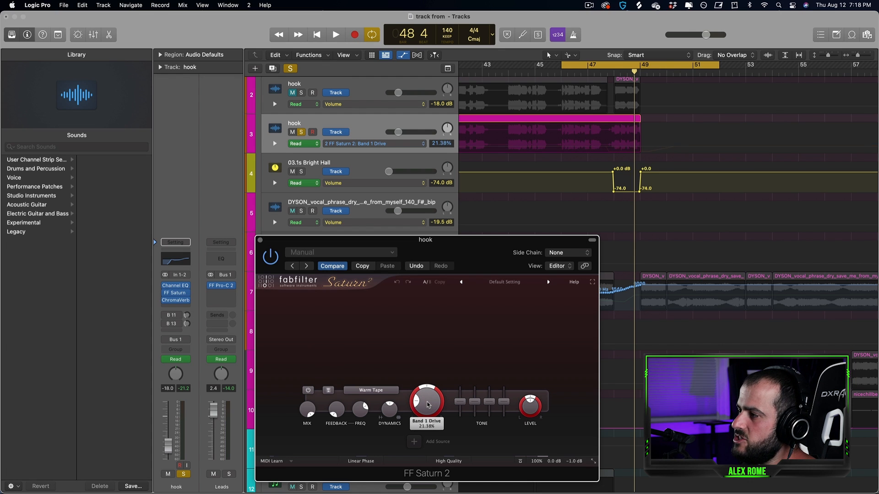
pyautogui.moveTo(427, 403); pyautogui.dragTo(427, 425)
pyautogui.click(606, 154)
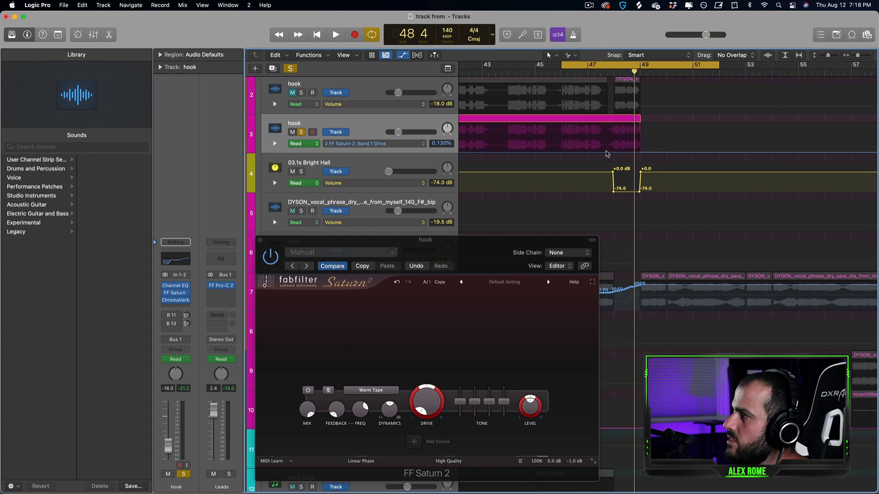
pyautogui.click(647, 152)
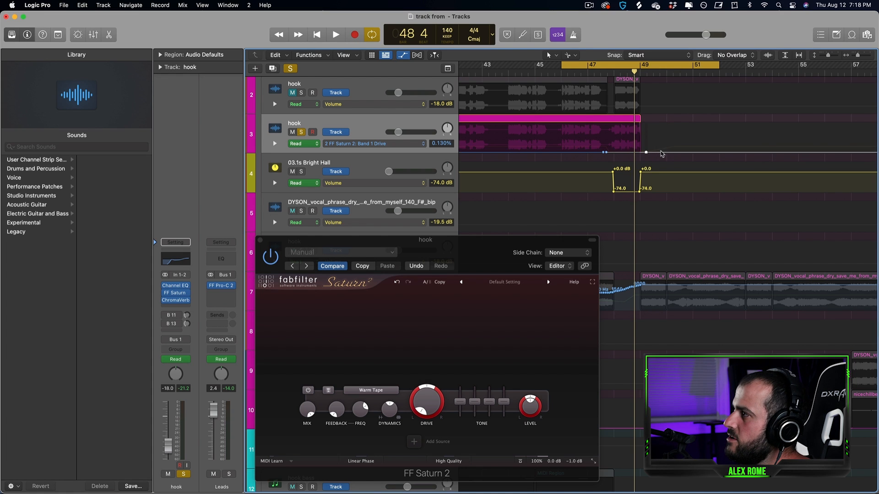
pyautogui.moveTo(631, 153); pyautogui.dragTo(612, 81)
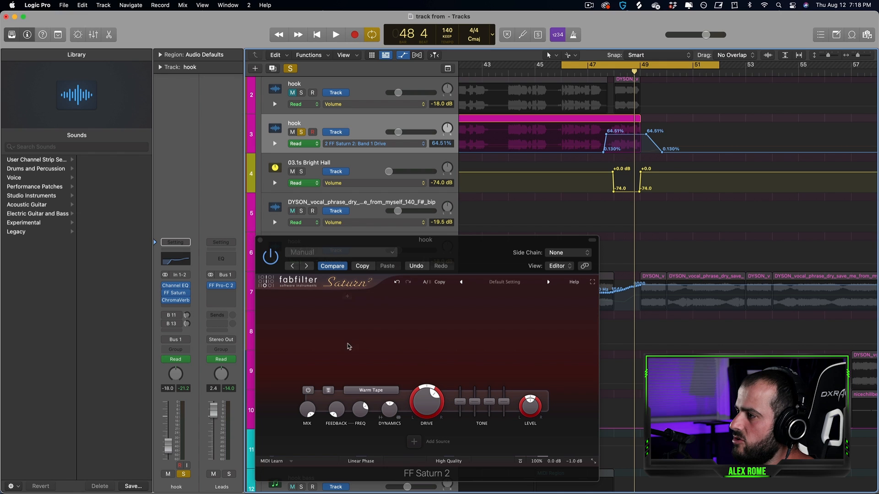
# Change Saturn's style to Heavy Saturation and listen to the hook with the automated drive peak lowered to 27.53%
pyautogui.click(371, 390)
pyautogui.moveTo(371, 430)
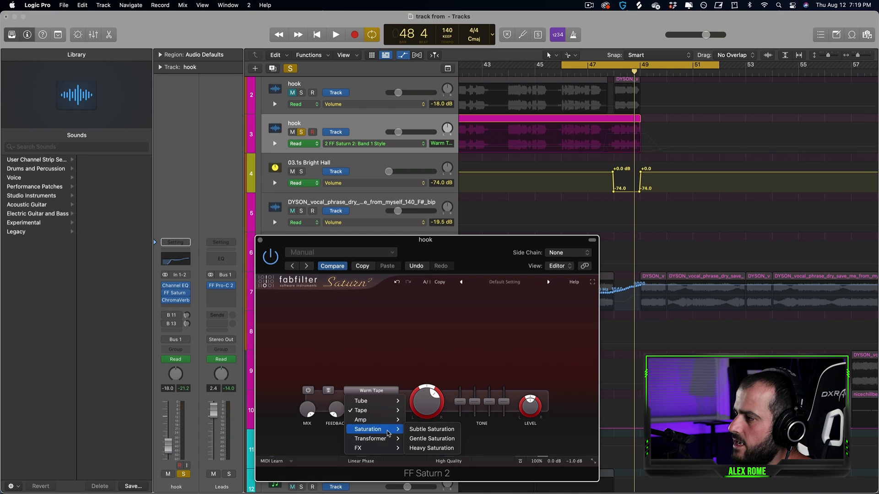
pyautogui.click(435, 451)
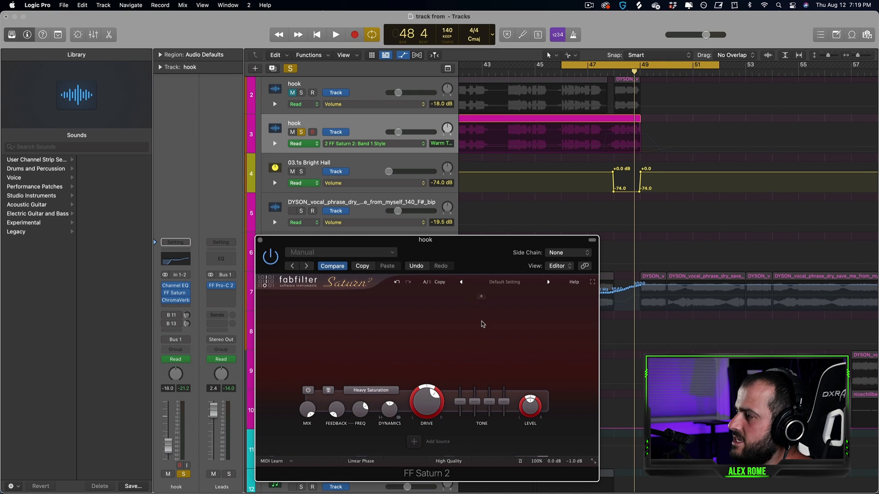
pyautogui.press('space')
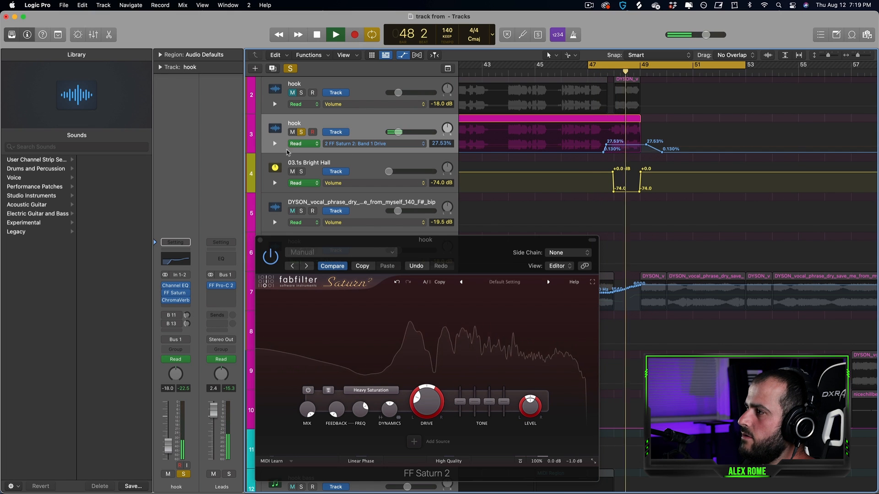
pyautogui.press('space')
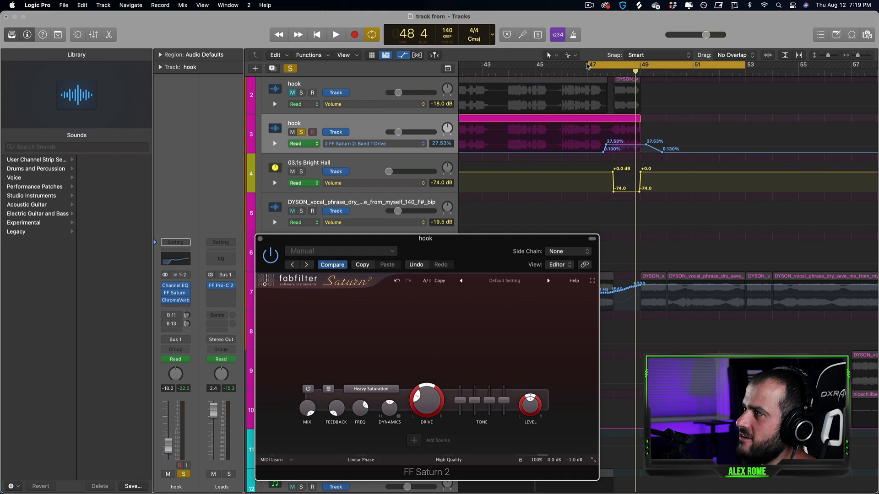
# Replay the soloed hook with the cycle starting just before bar 47, and unsolo it with FF Saturn 2 closed
pyautogui.moveTo(588, 67); pyautogui.dragTo(578, 69)
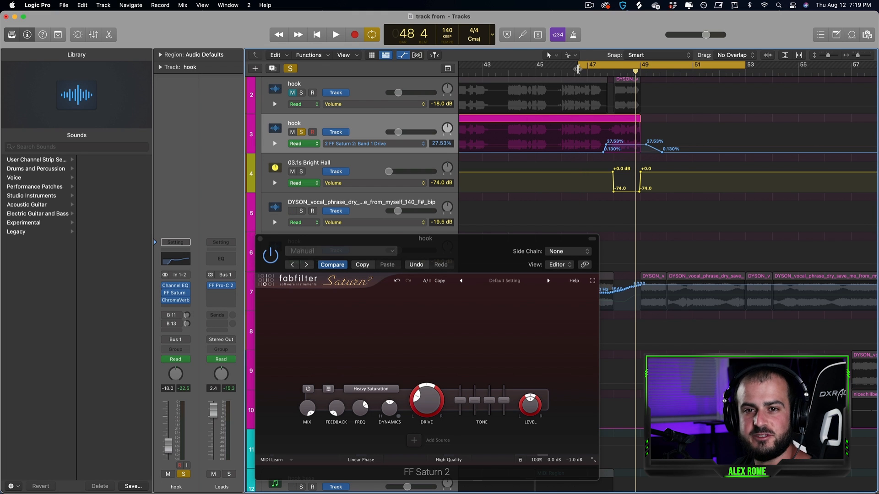
pyautogui.press('space')
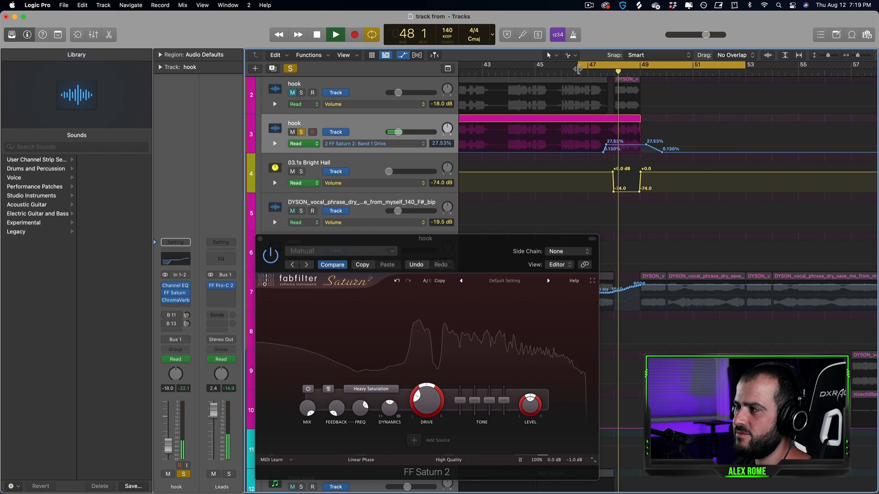
pyautogui.press('space')
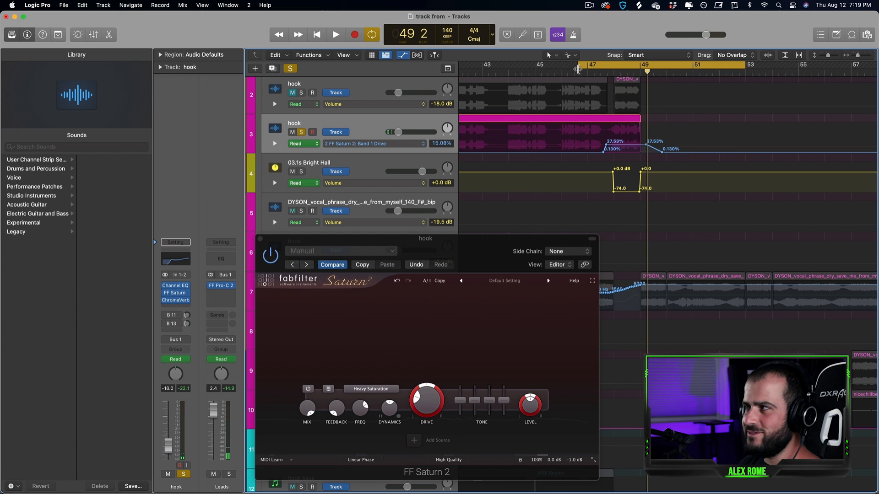
pyautogui.click(301, 132)
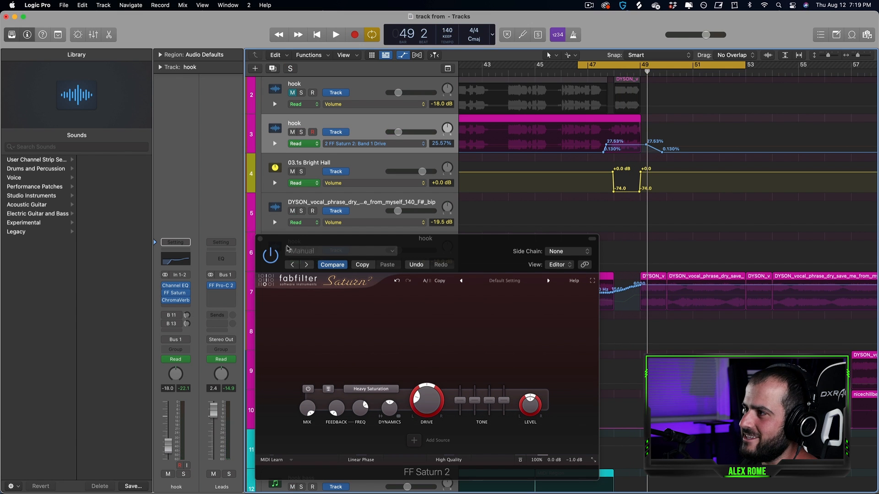
pyautogui.click(260, 239)
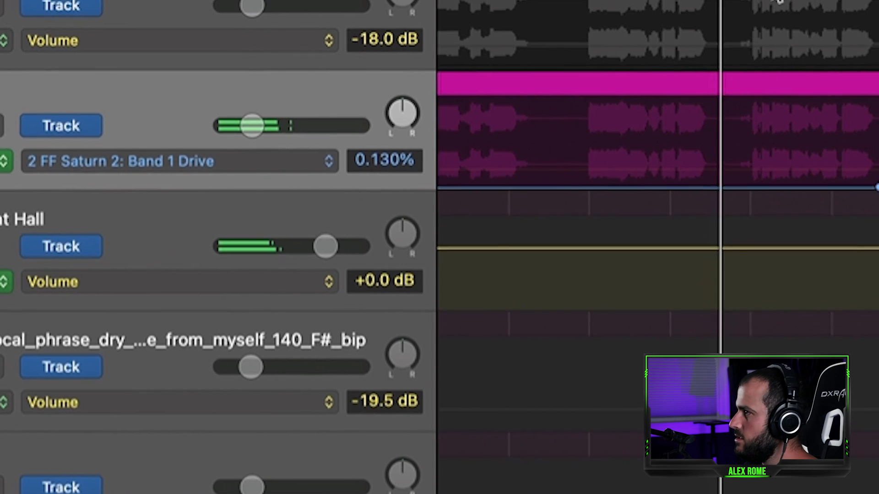